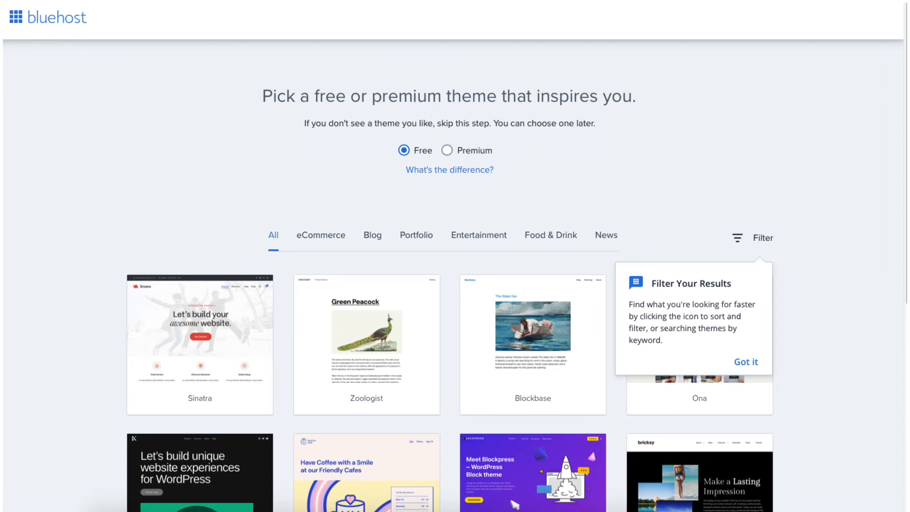
scroll(455, 284, "down", 7)
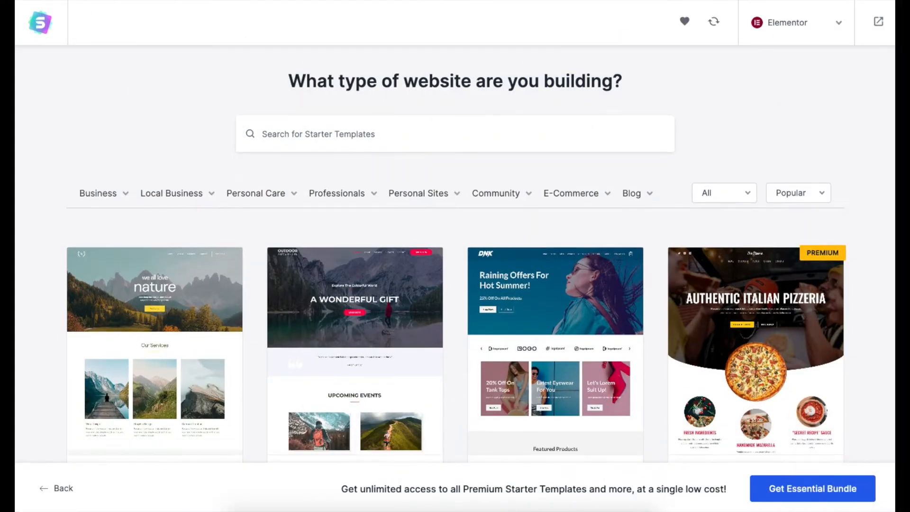
scroll(454, 256, "down", 6)
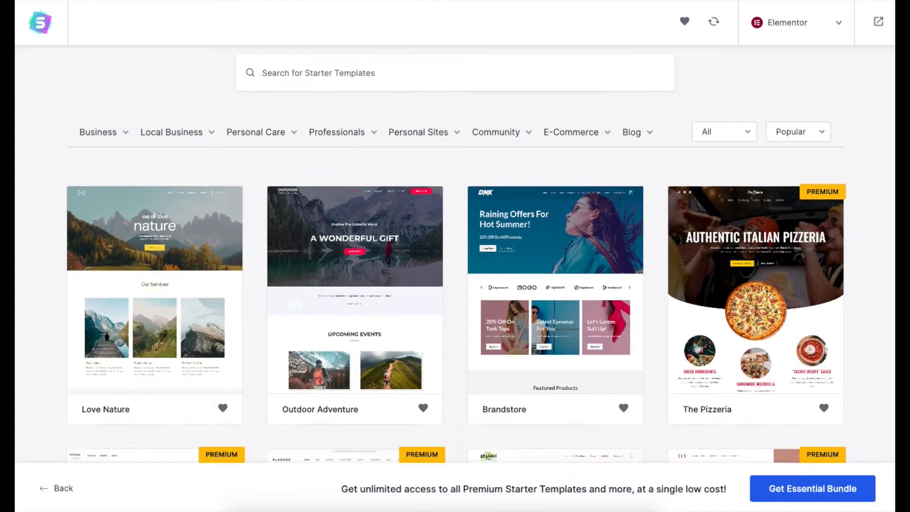
scroll(455, 256, "down", 7)
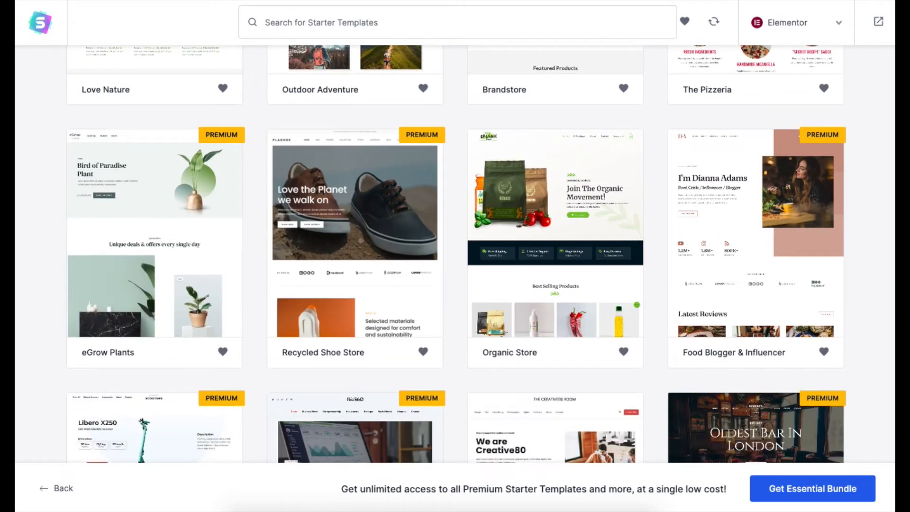
scroll(454, 256, "down", 3)
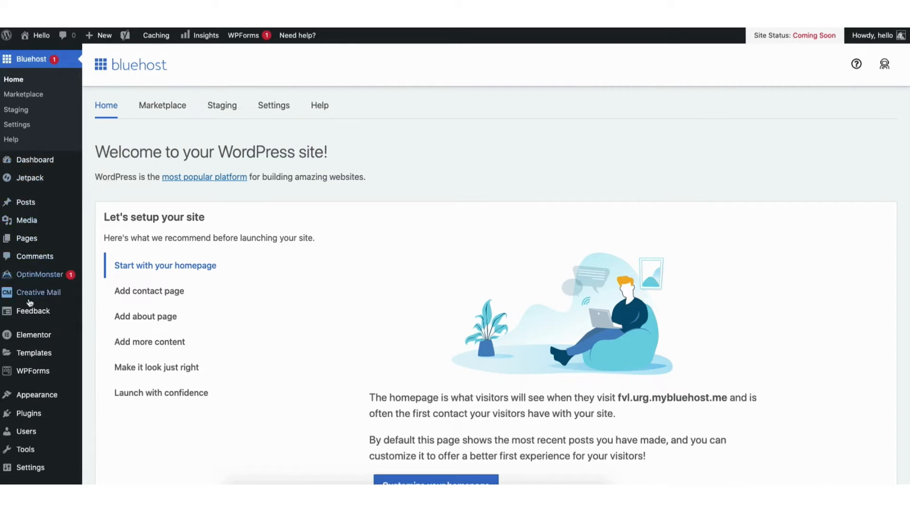
- Open the catalogue for adding a new WordPress theme and browse the available themes
mouse_move(27, 397)
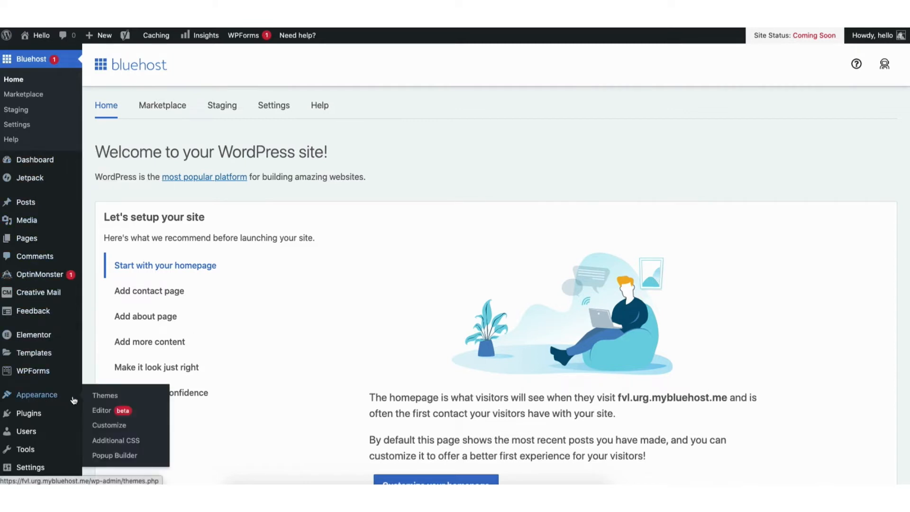
left_click(105, 397)
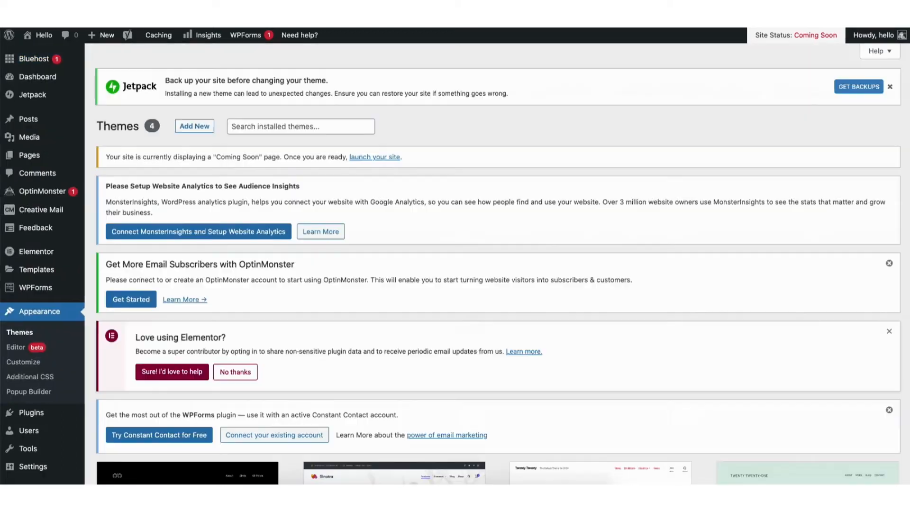
scroll(907, 194, "down", 5)
scroll(908, 195, "down", 5)
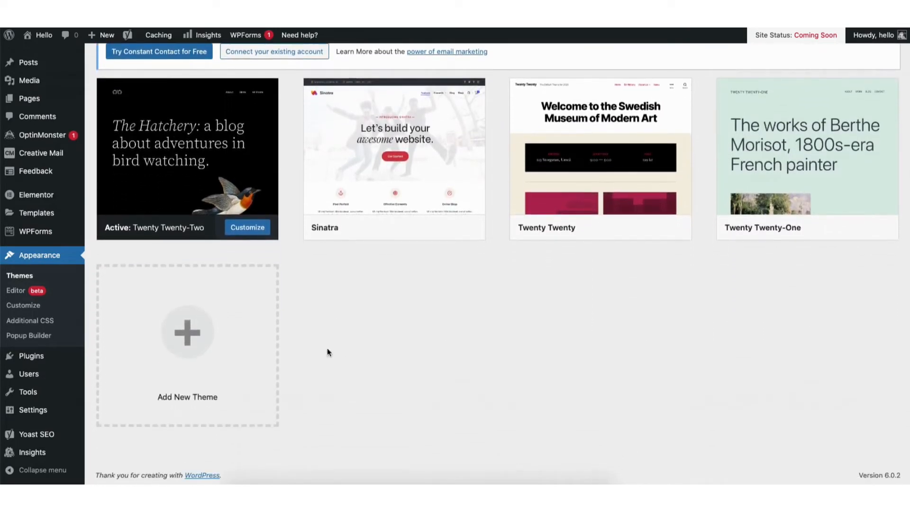
left_click(180, 350)
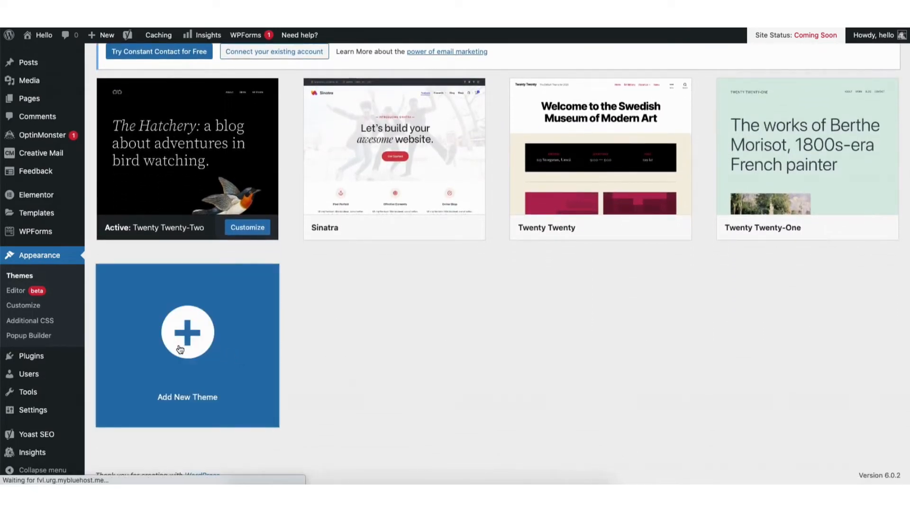
scroll(496, 263, "down", 6)
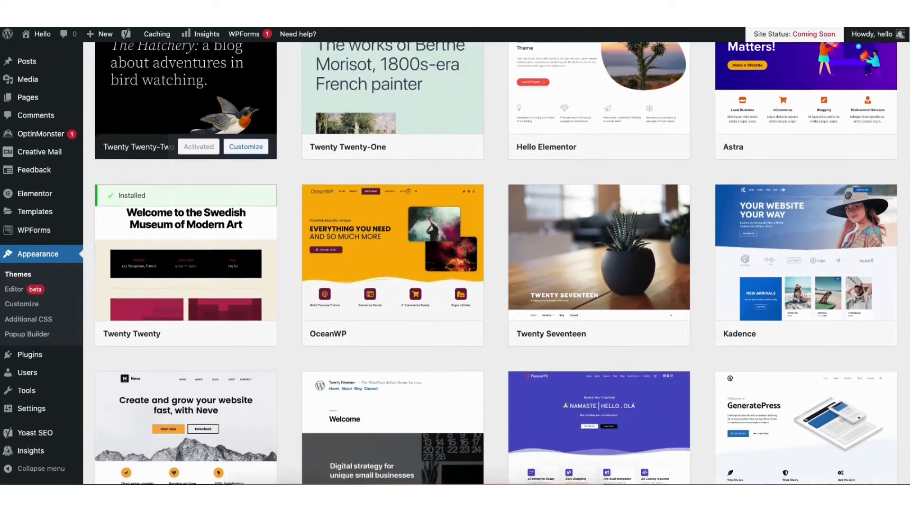
scroll(495, 263, "down", 7)
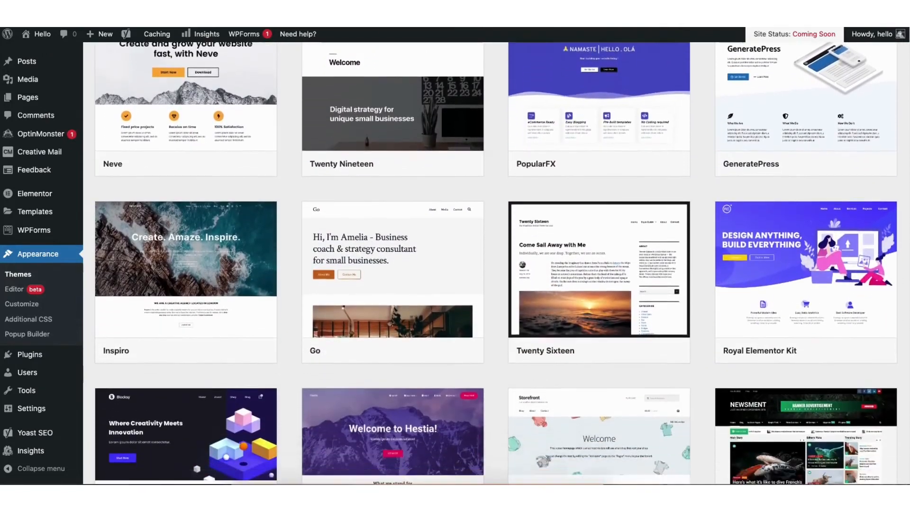
scroll(496, 263, "down", 7)
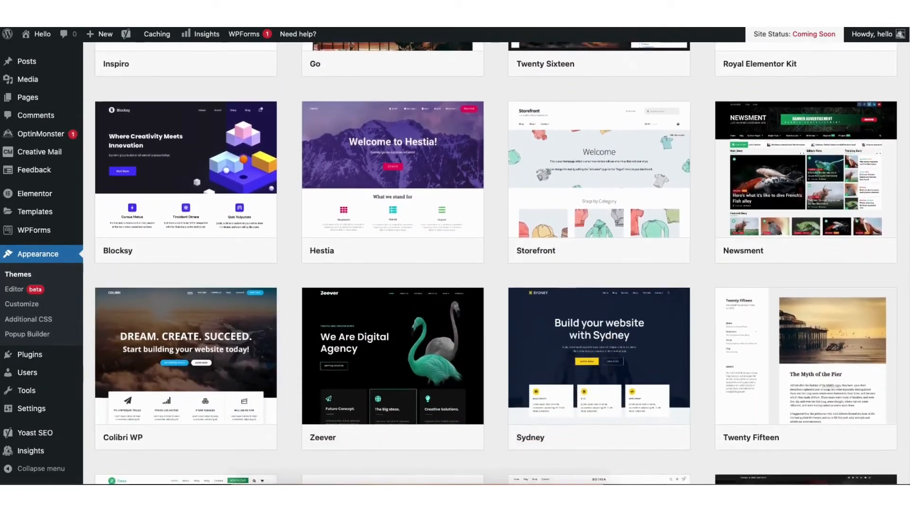
scroll(495, 263, "down", 5)
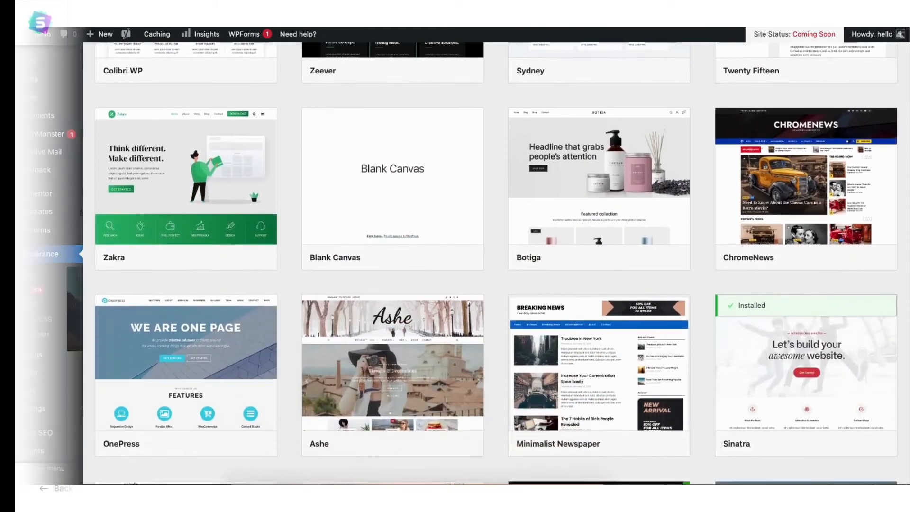
scroll(455, 256, "down", 6)
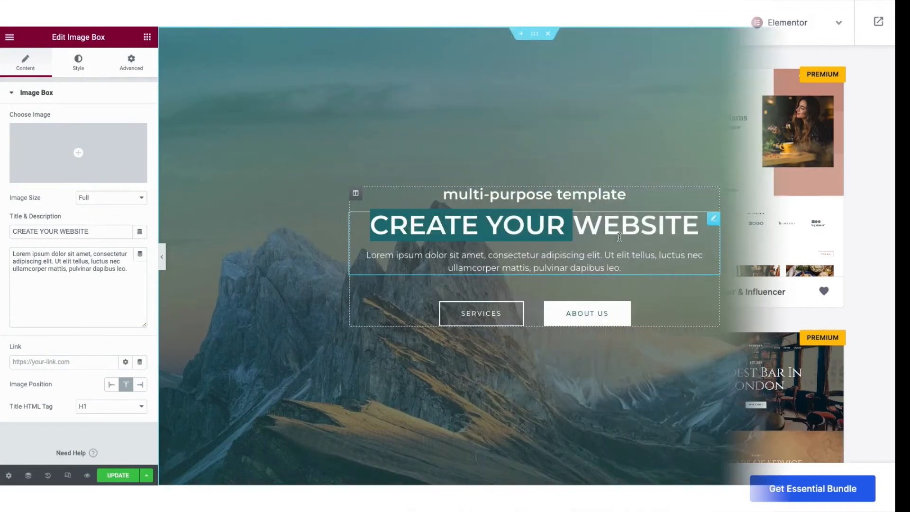
- Replace the hero heading "CREATE YOUR WEBSITE" with "MY DEMO SI"
left_click_drag(572, 235, 692, 235)
type("MY DEMO SI")
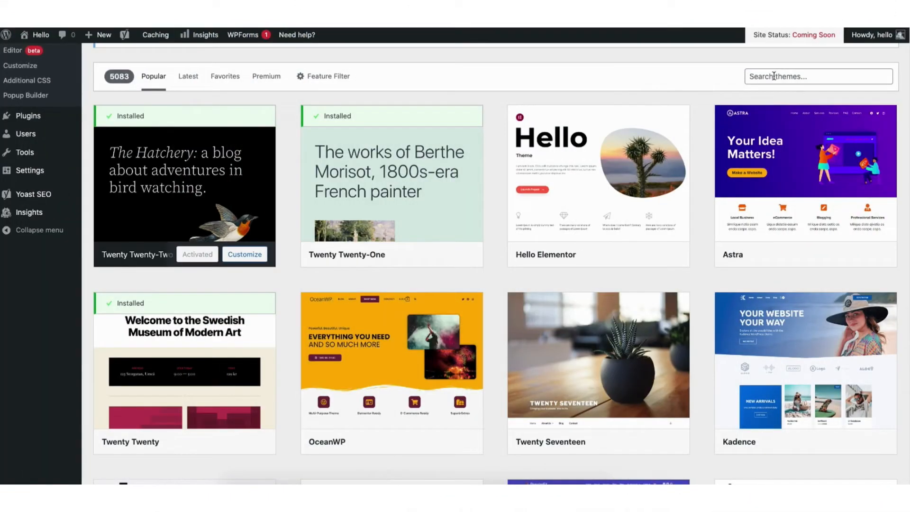
- Search the theme catalogue for "astra" and install and activate the Astra theme
left_click(785, 74)
type("astra")
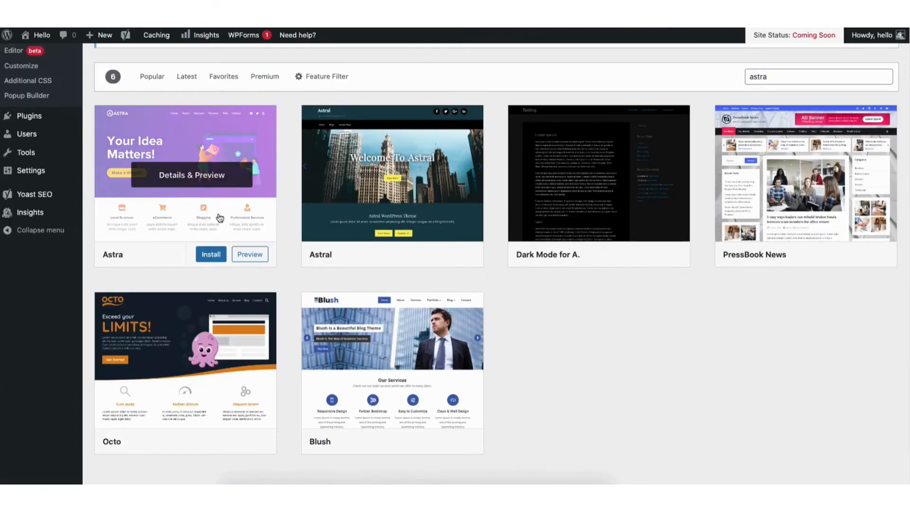
left_click(209, 254)
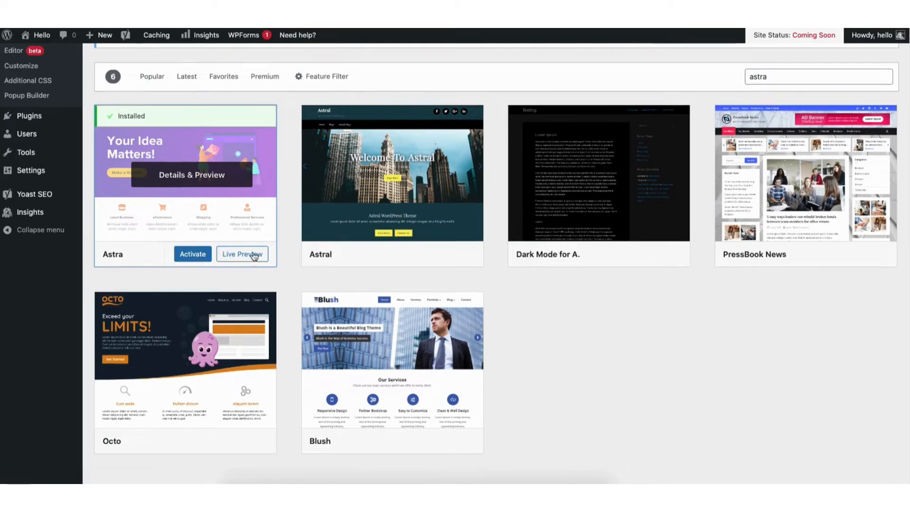
left_click(192, 257)
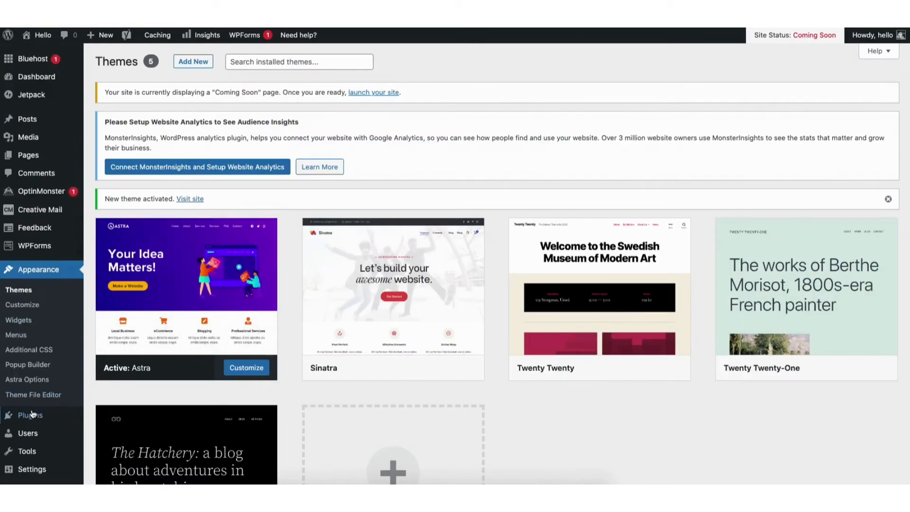
- Search the plugin directory for "starter templates" and install and activate the Starter Templates plugin by Brainstorm Force
mouse_move(33, 417)
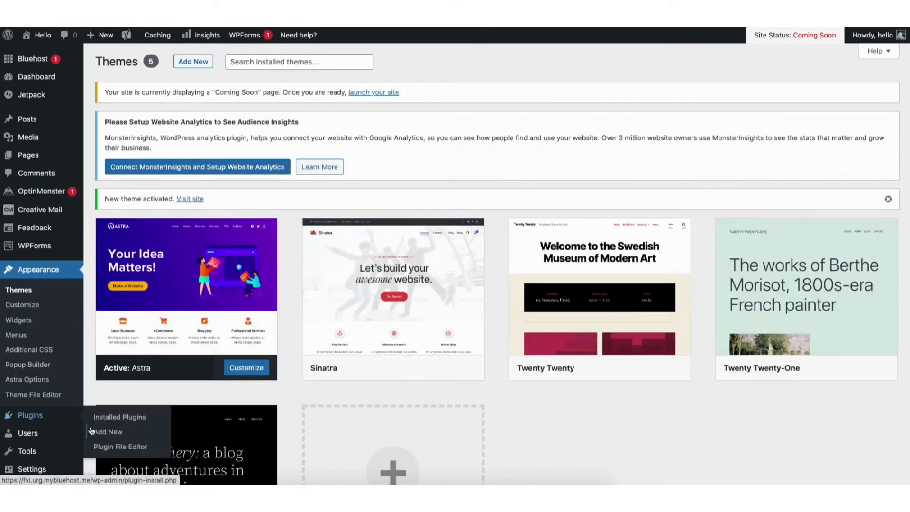
left_click(109, 434)
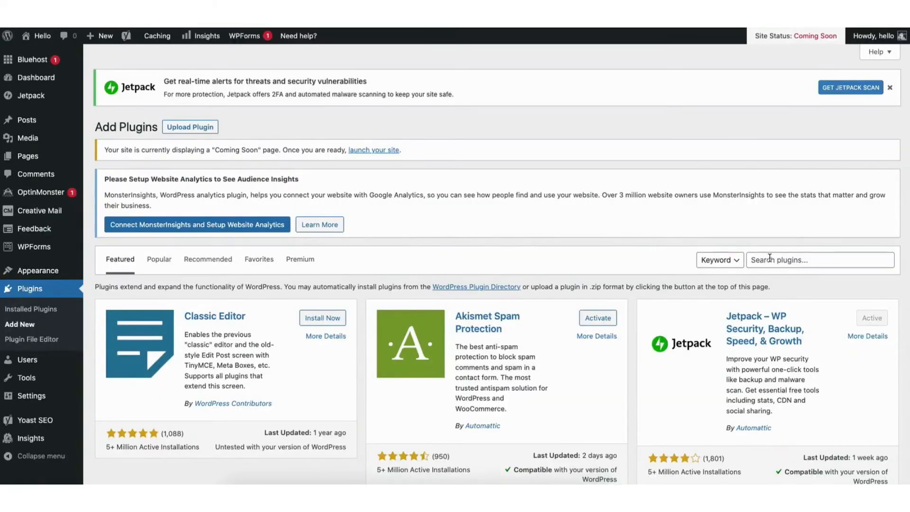
left_click(770, 256)
type("starter templates")
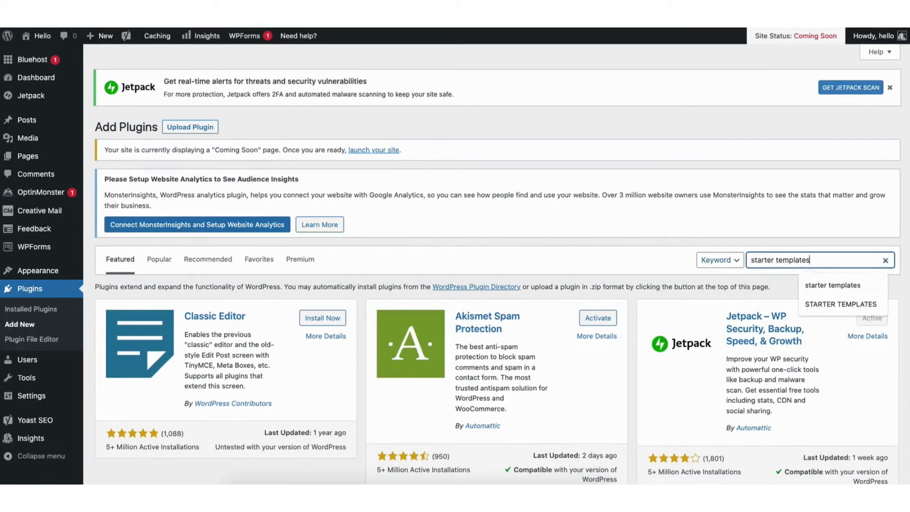
key("Return")
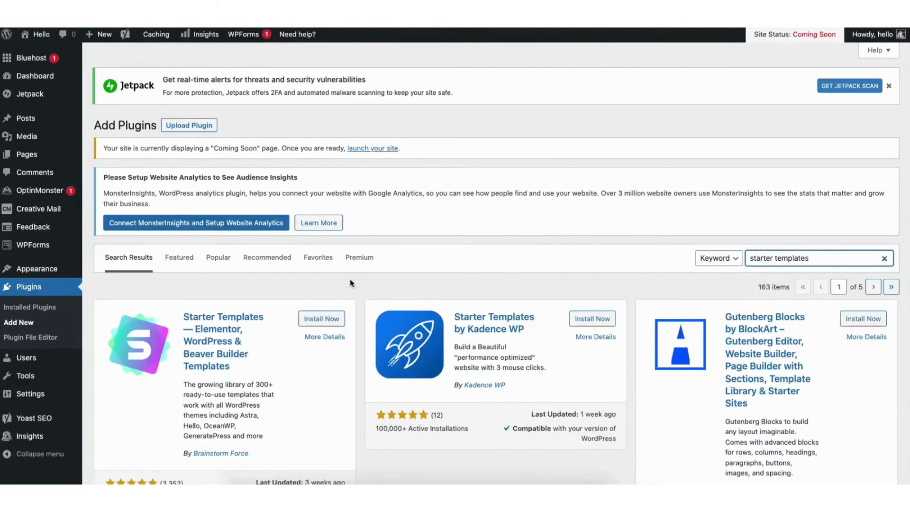
left_click(319, 318)
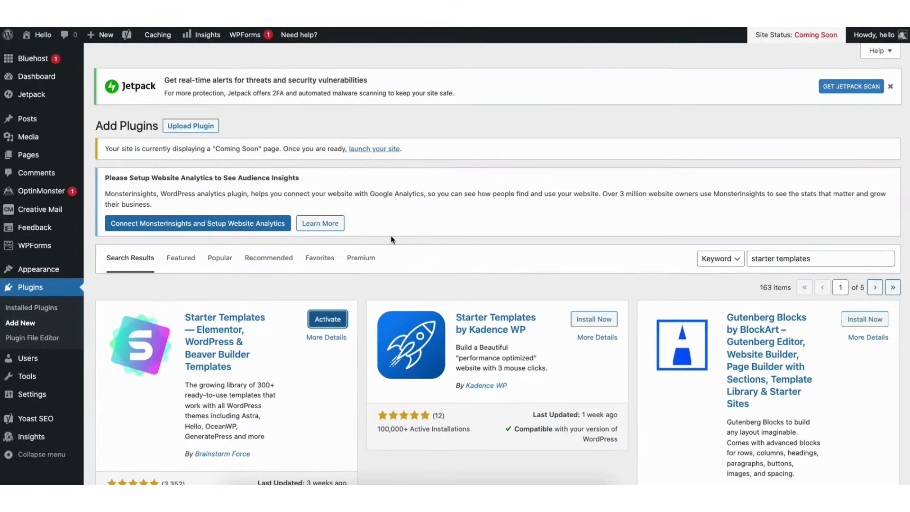
left_click(325, 322)
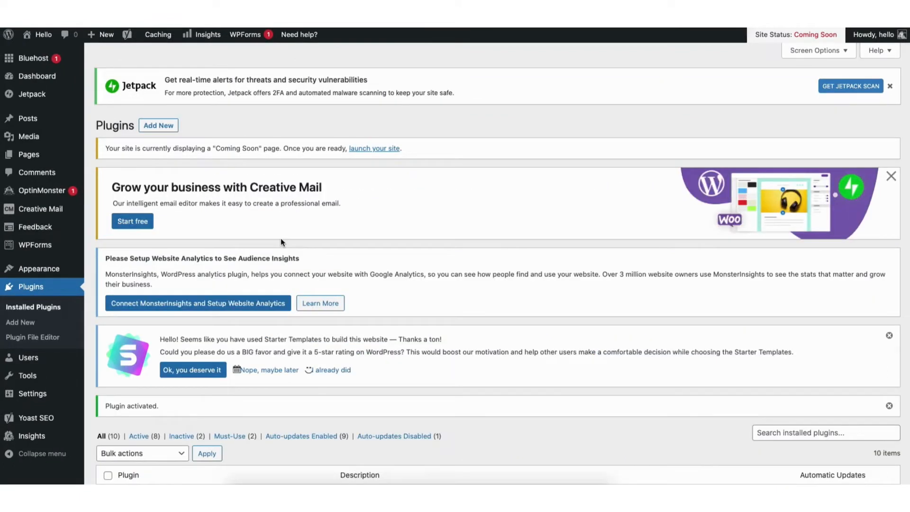
- Open the Starter Templates library with Elementor as the page builder and browse its website templates
mouse_move(37, 268)
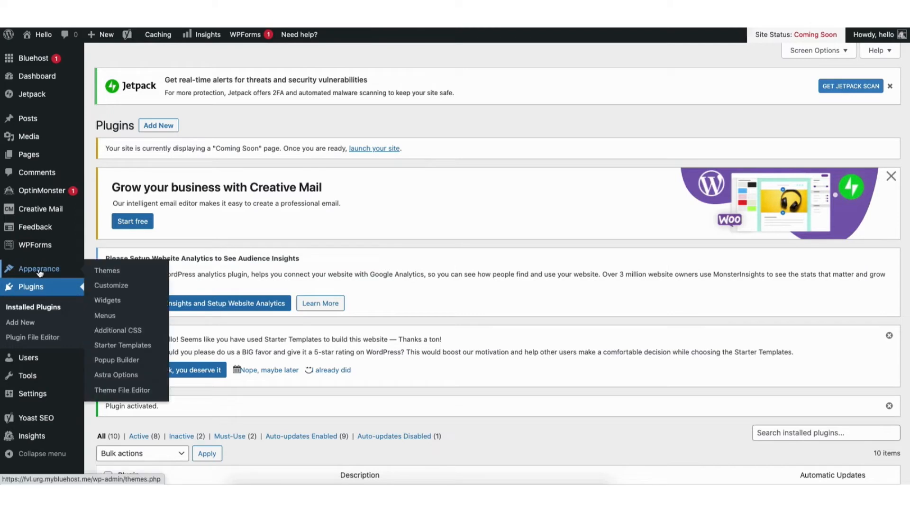
left_click(115, 347)
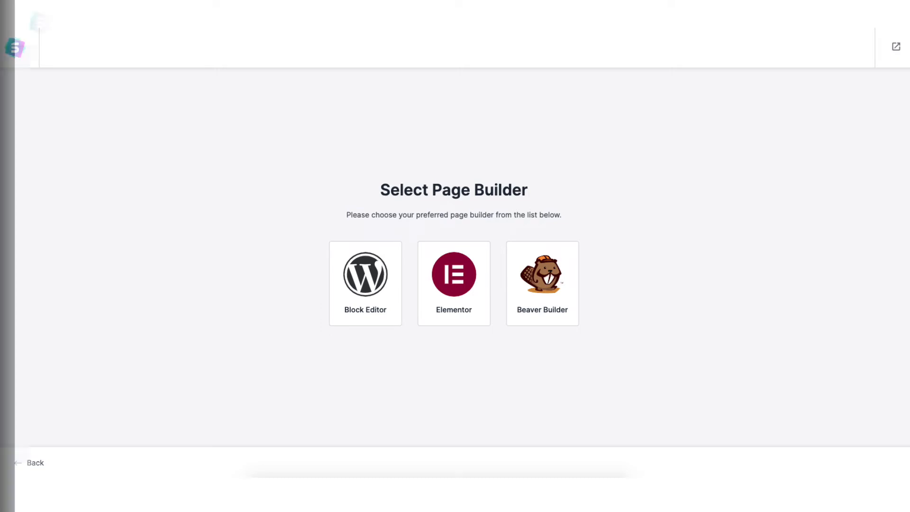
scroll(455, 256, "down", 2)
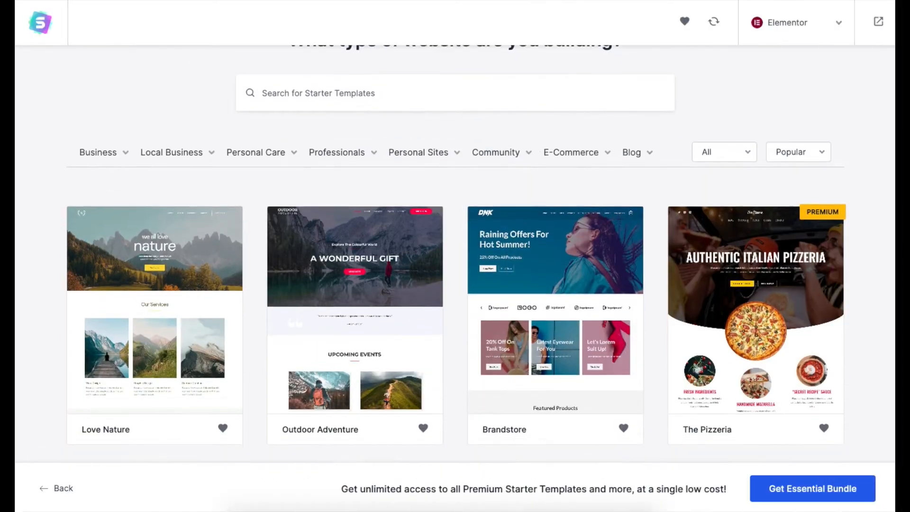
scroll(455, 256, "down", 7)
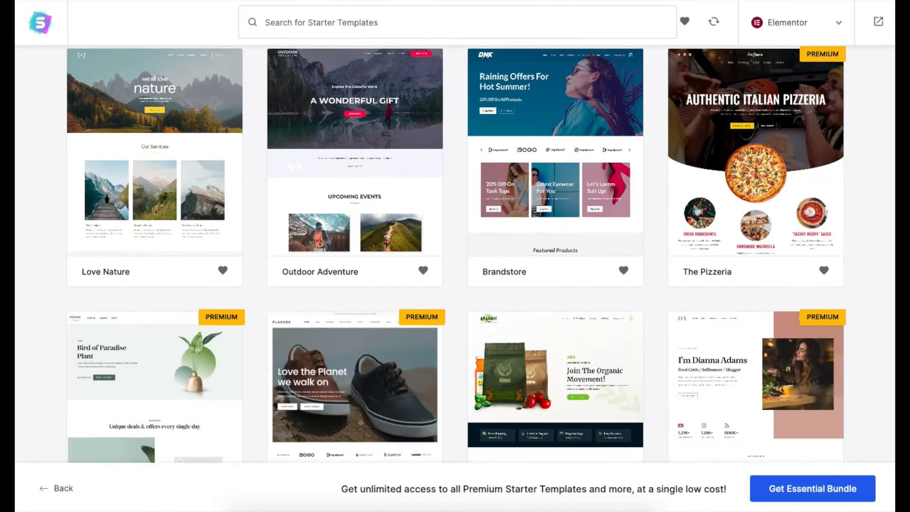
scroll(455, 256, "down", 6)
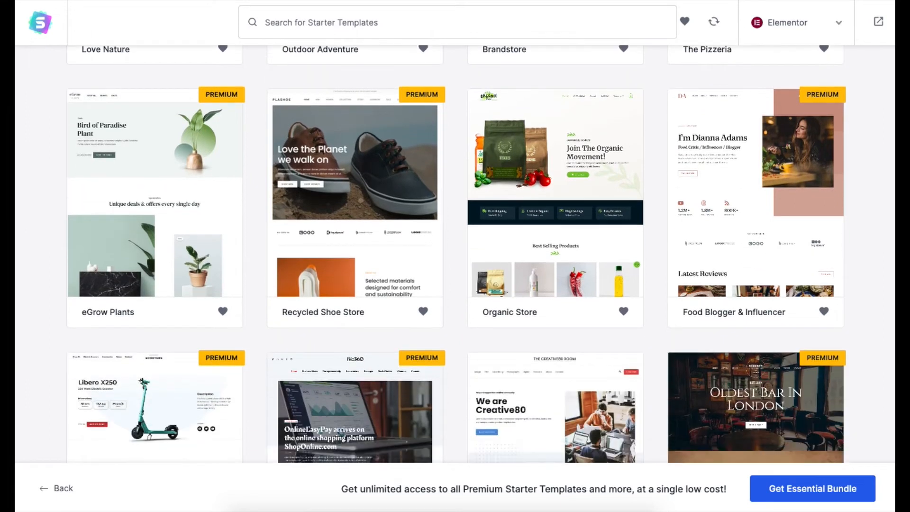
scroll(391, 397, "down", 3)
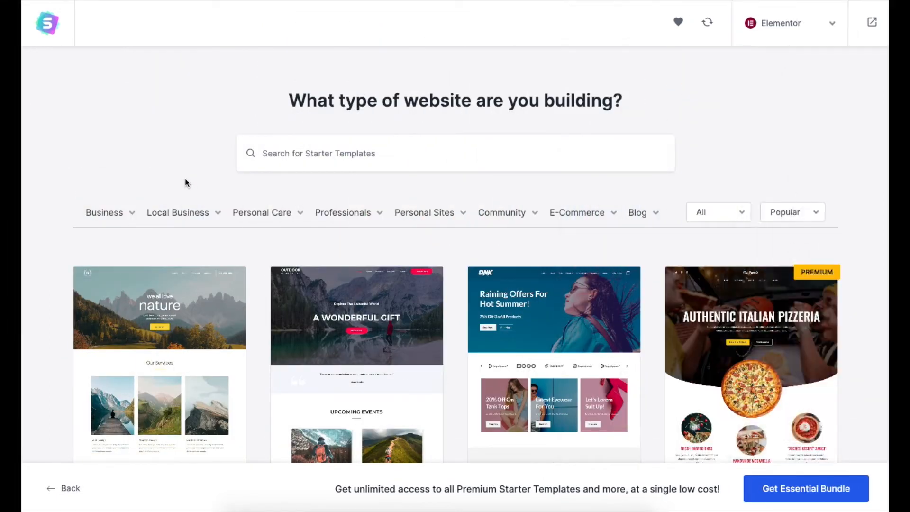
- Search the starter templates for "photography" and preview the premium Photographer template, closing the preview when done
left_click(302, 153)
type("photography")
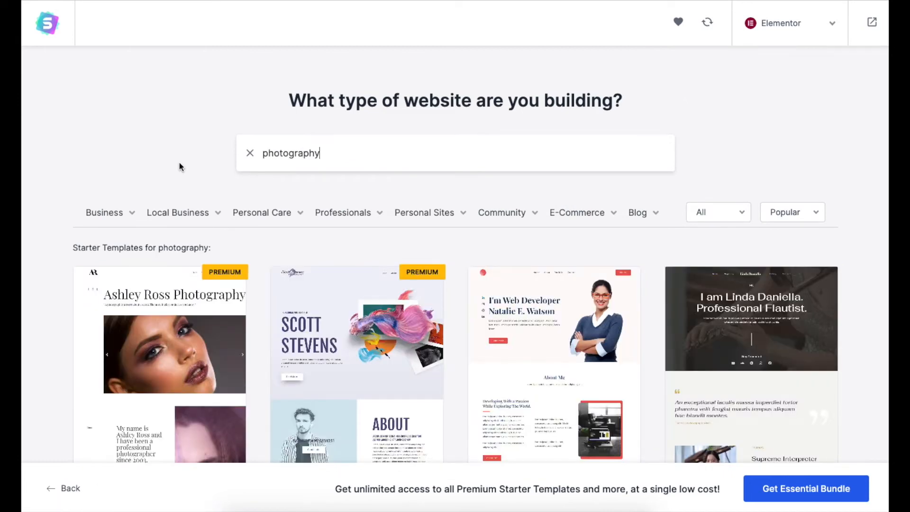
mouse_move(119, 216)
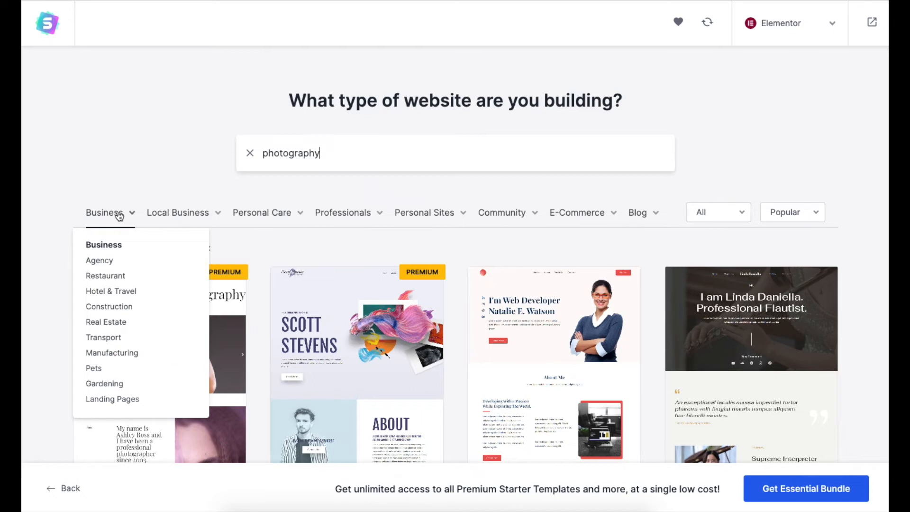
mouse_move(238, 217)
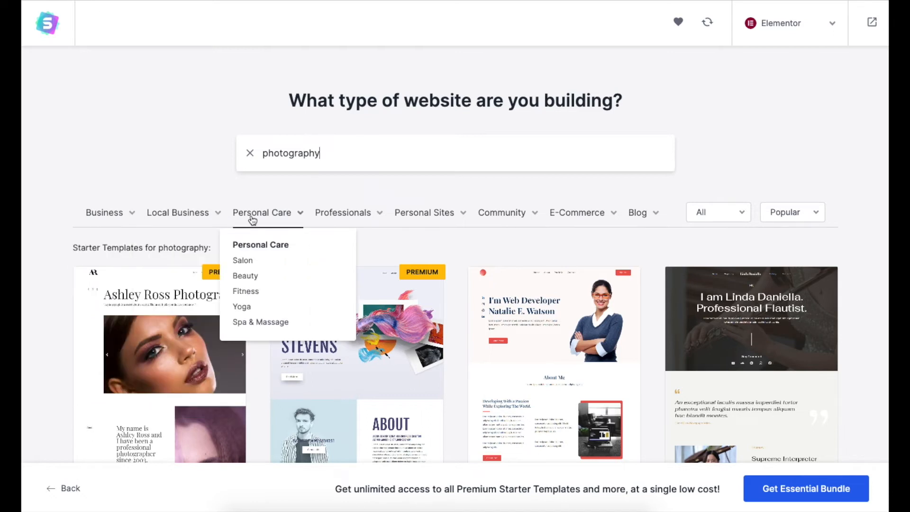
left_click(350, 364)
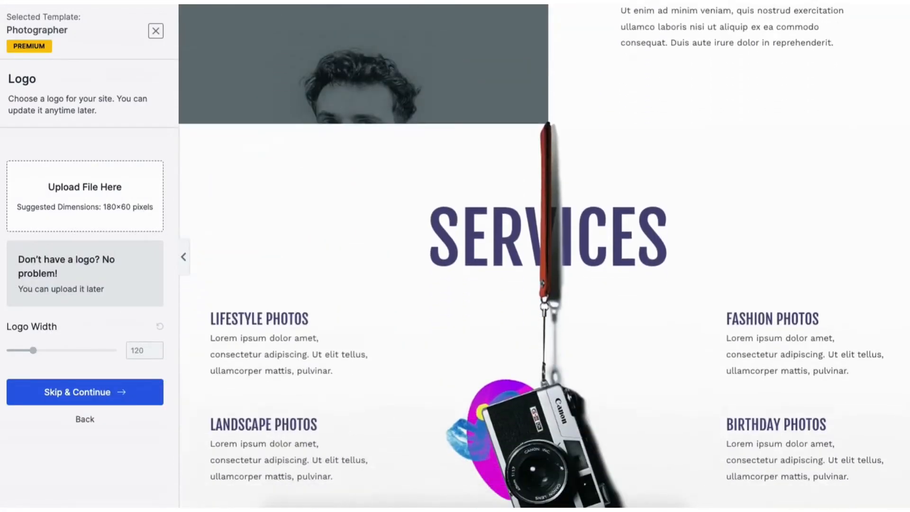
left_click(156, 31)
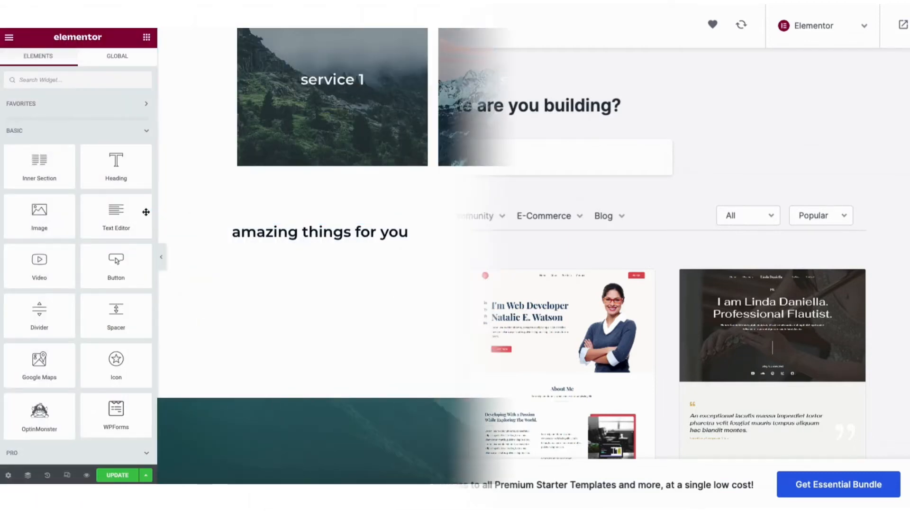
- Add a Text Editor widget by the "amazing things for you" heading
left_click_drag(114, 213, 277, 242)
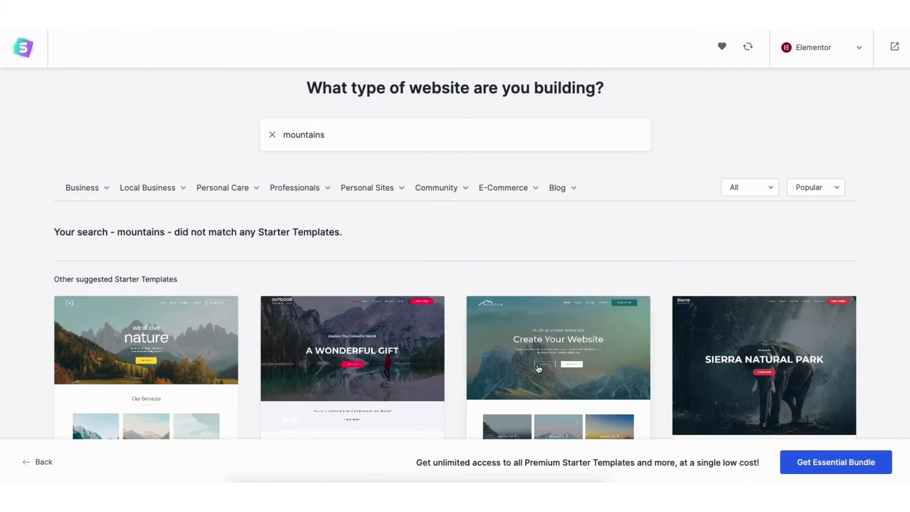
- Choose the Mountain template, skip the logo upload, keep the default colors and Montserrat fonts, and build the website with all import options enabled
left_click(538, 369)
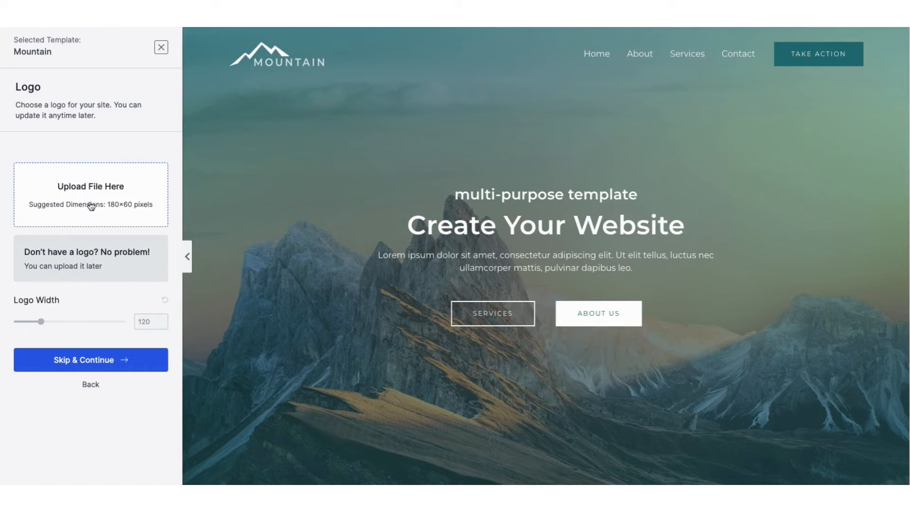
left_click(89, 359)
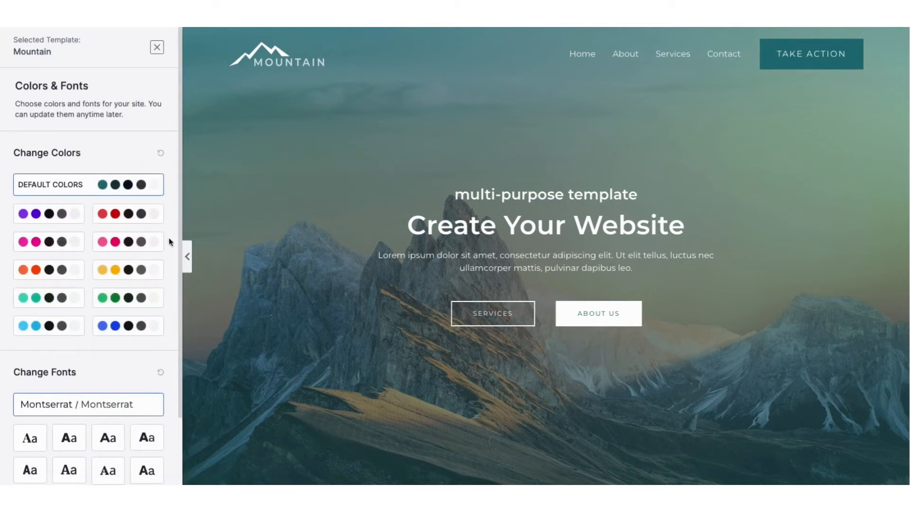
left_click_drag(178, 216, 180, 292)
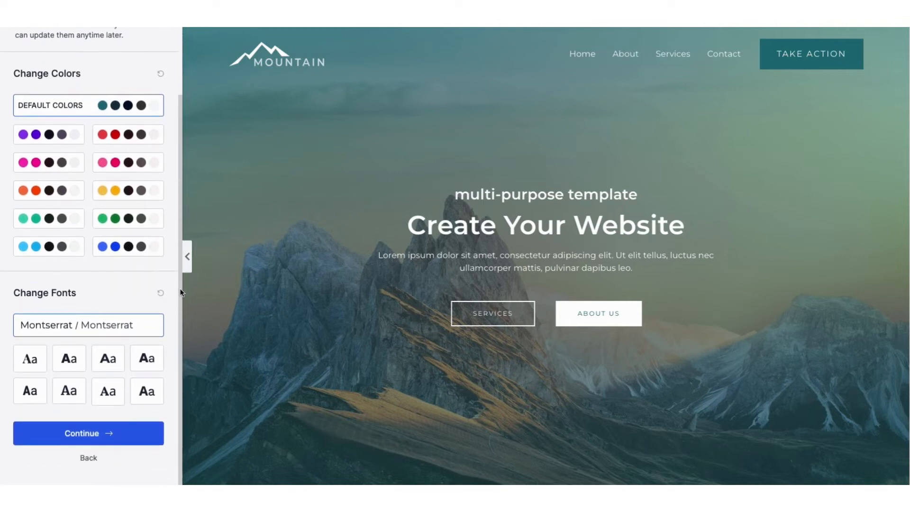
left_click(82, 434)
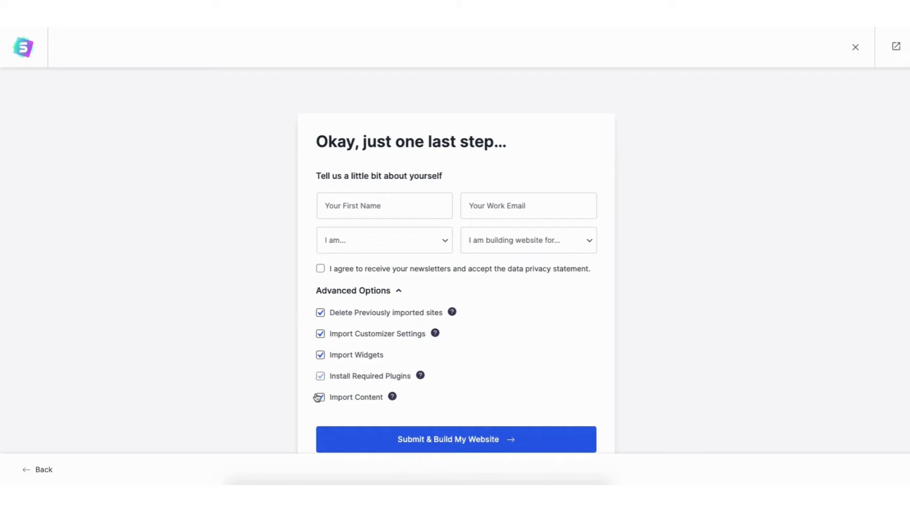
left_click(441, 440)
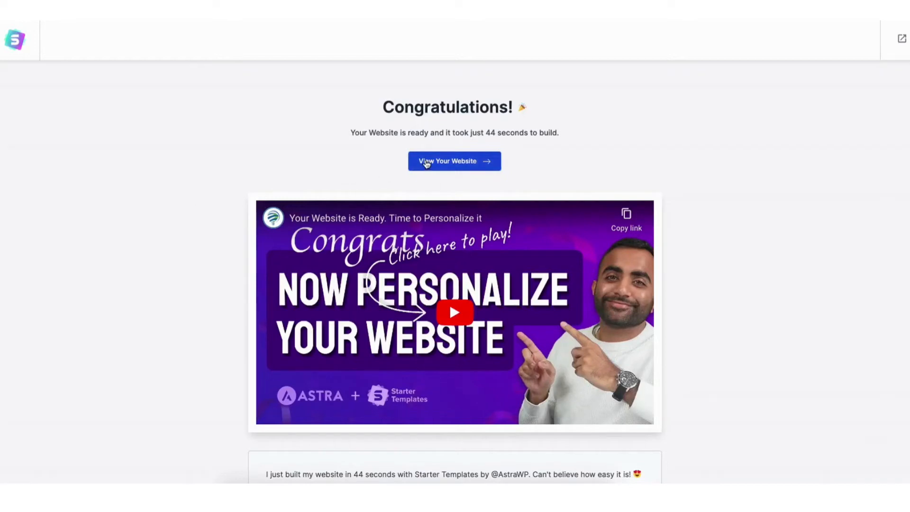
- View the newly built website and look through its home page sections, from the hero down to the image gallery
left_click(425, 162)
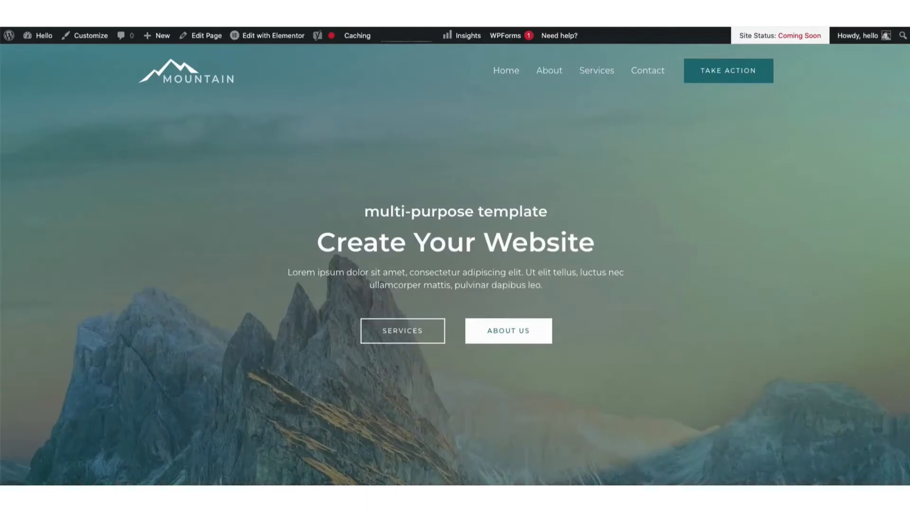
scroll(455, 266, "down", 6)
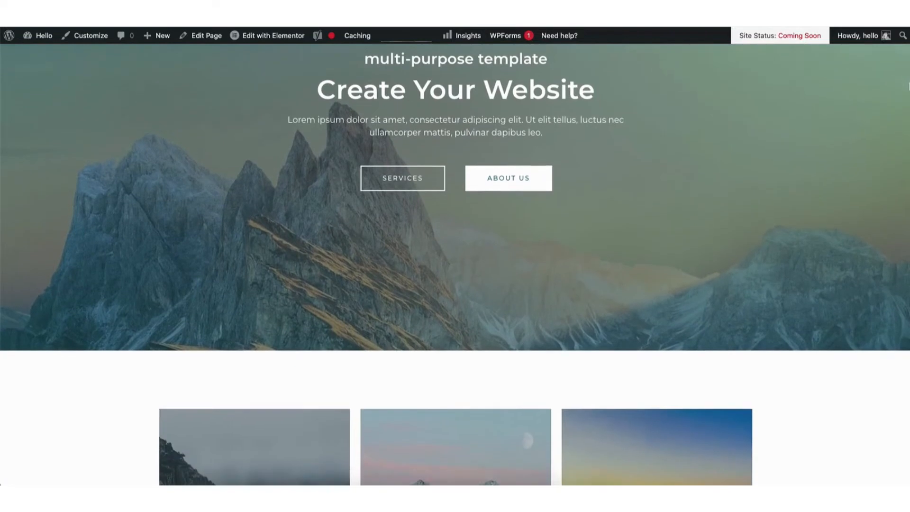
scroll(906, 213, "down", 8)
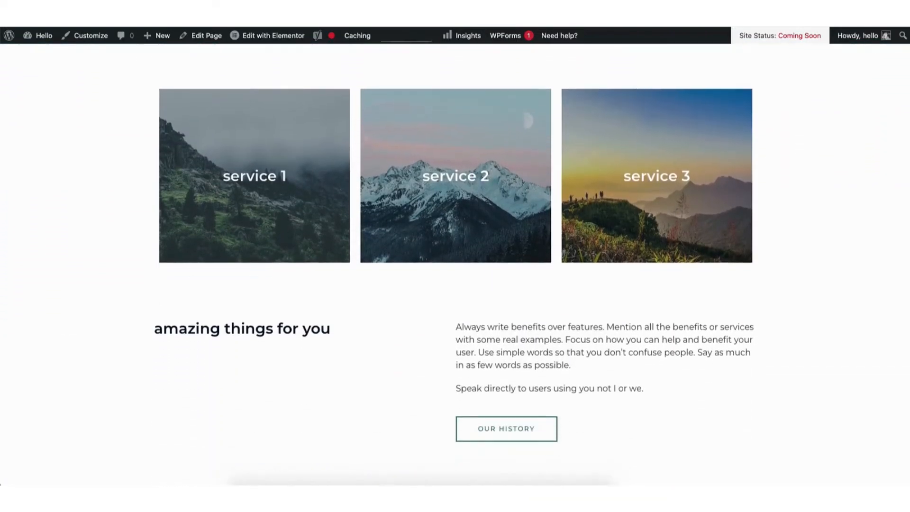
scroll(906, 213, "down", 7)
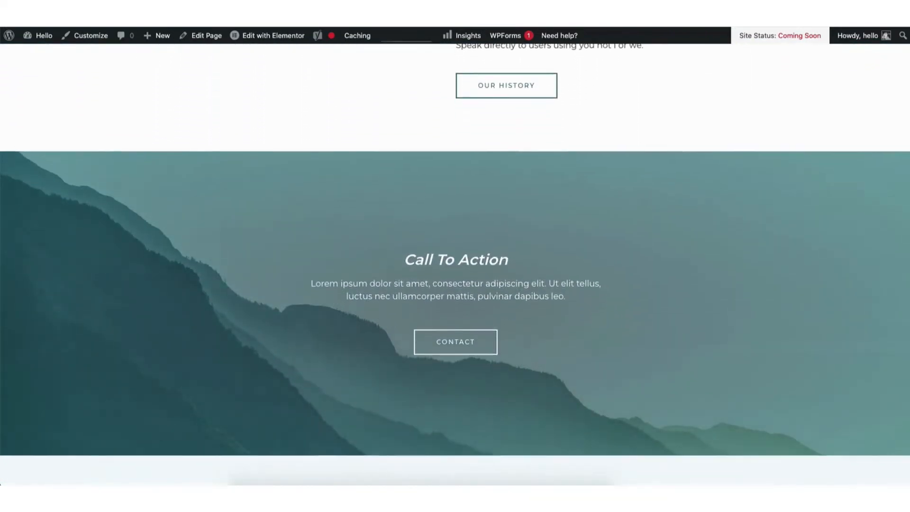
scroll(303, 315, "down", 2)
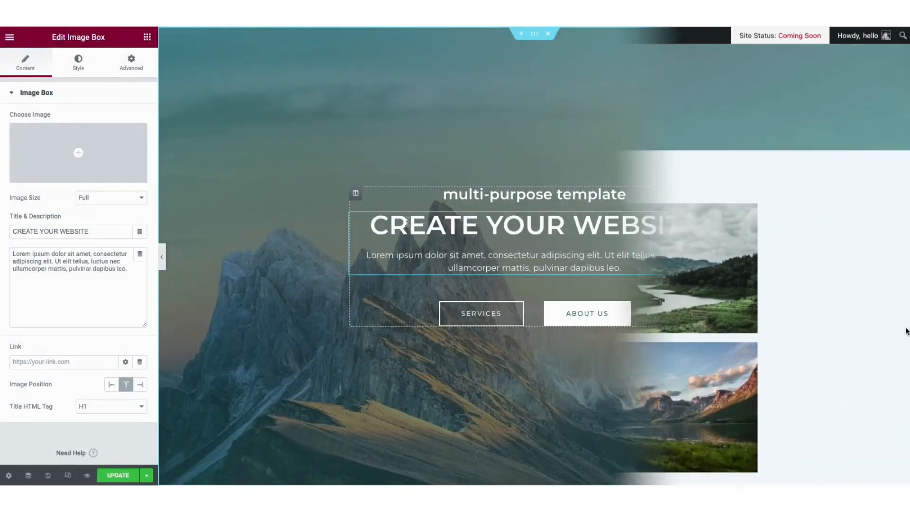
- Open the home page for editing with Elementor and change the hero title to "MY DEMO WEBSITE"
left_click_drag(370, 225, 698, 231)
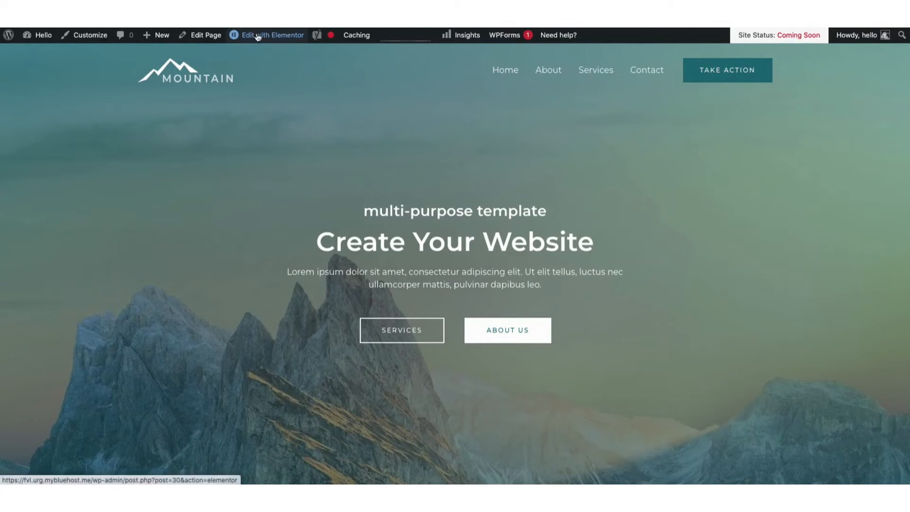
left_click(258, 35)
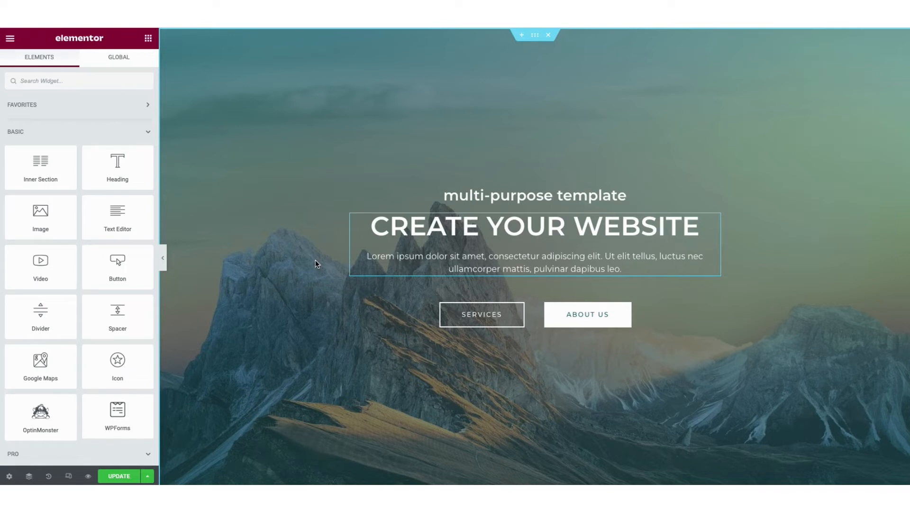
left_click(399, 226)
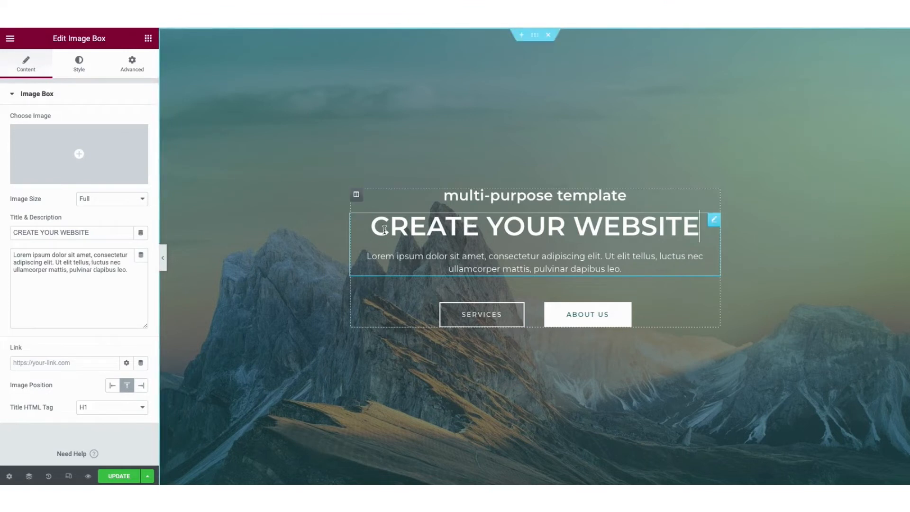
left_click_drag(372, 227, 699, 232)
key("BackSpace")
type("MY DEMO WEBSITE")
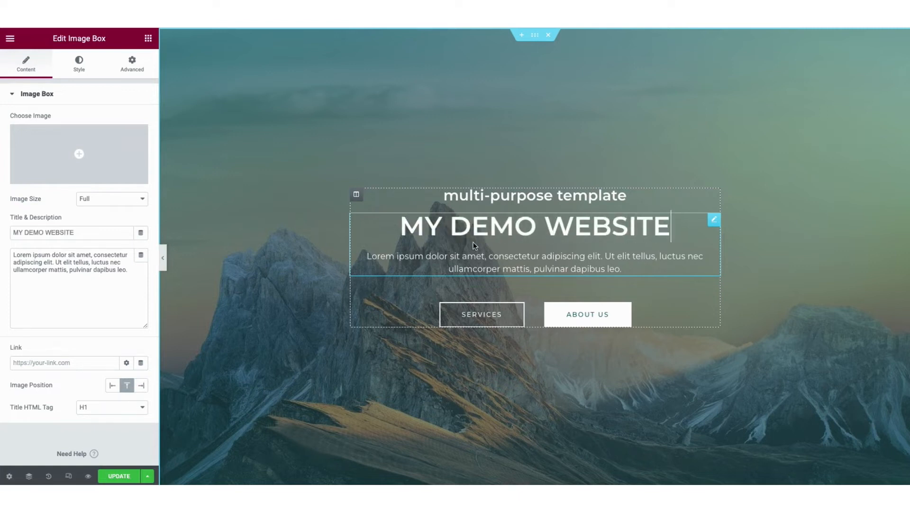
- Open the hero section's background style settings and look through the media library's images, closing it without choosing another one
right_click(308, 193)
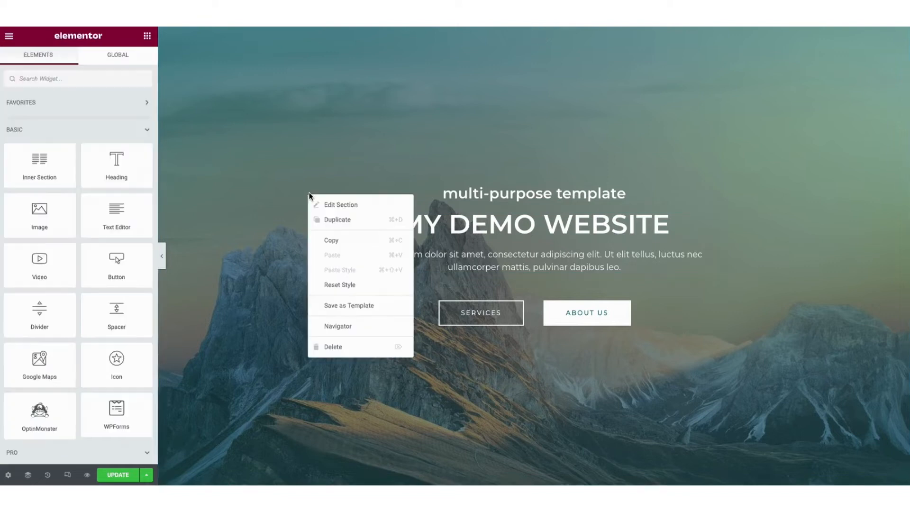
left_click(360, 206)
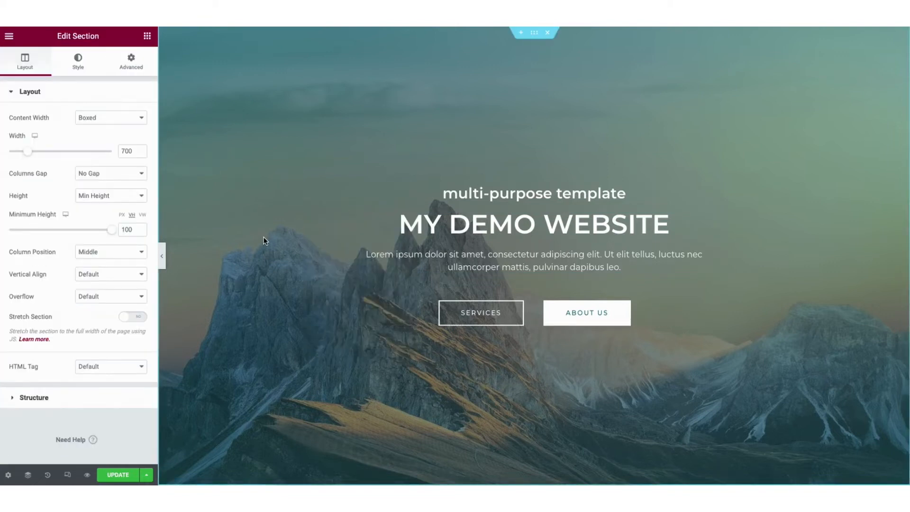
left_click(76, 62)
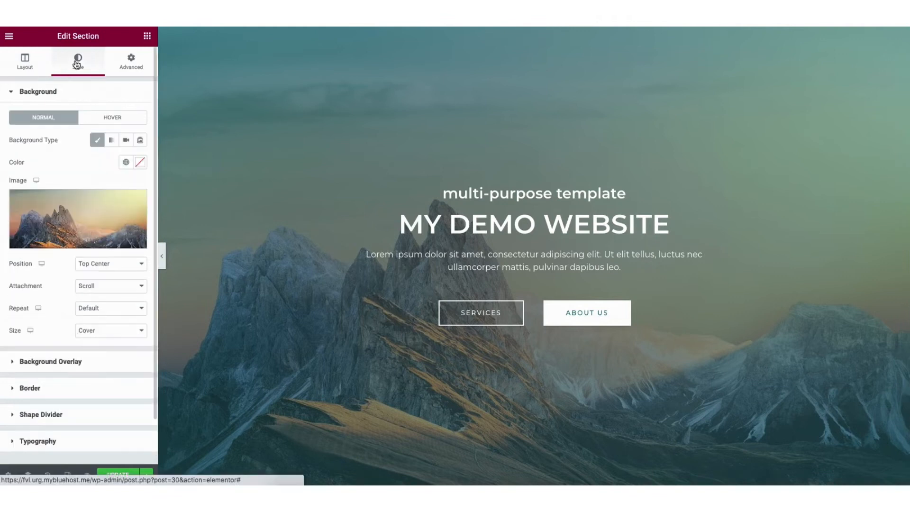
mouse_move(105, 208)
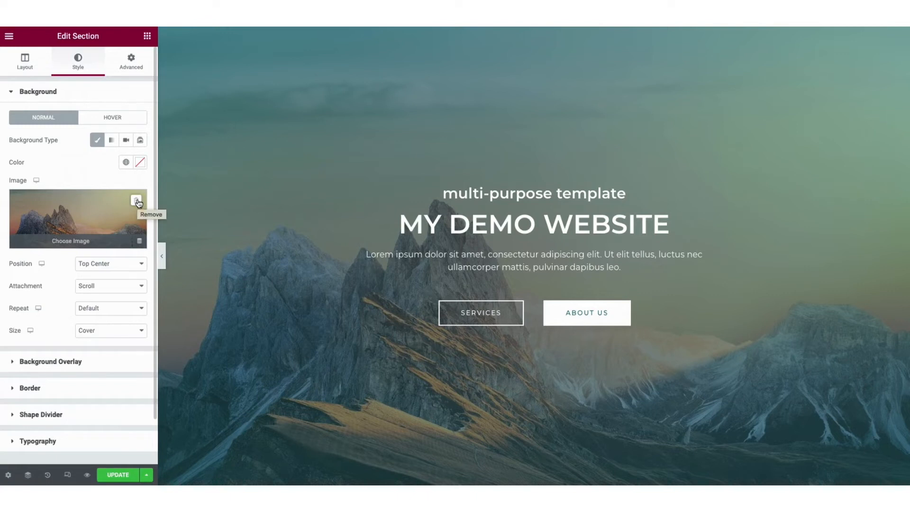
left_click(73, 243)
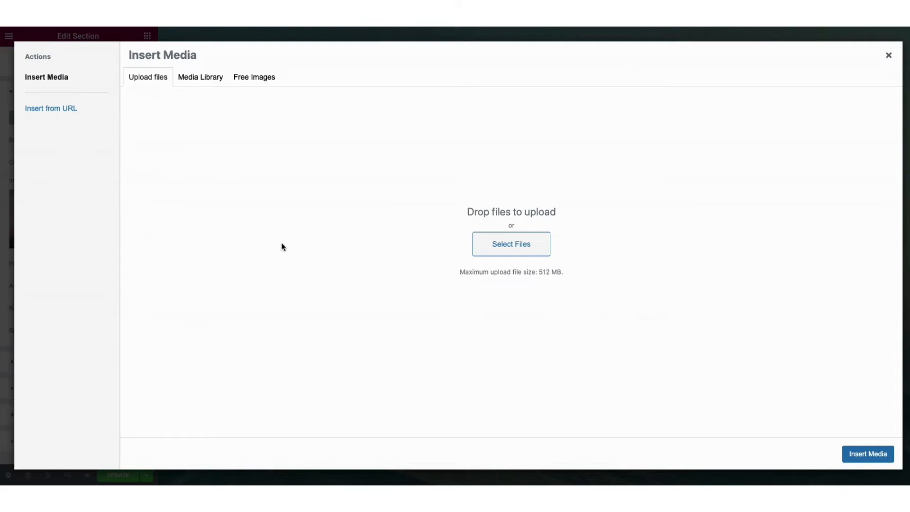
left_click(208, 79)
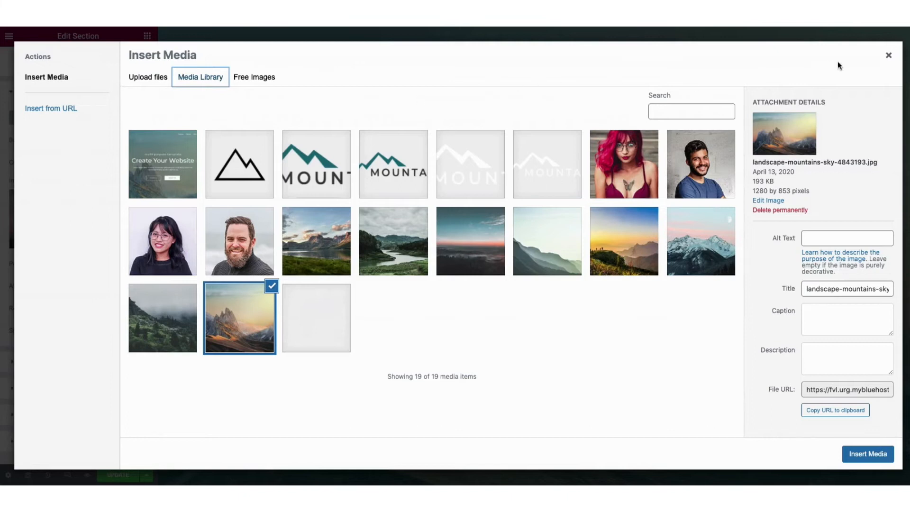
left_click(888, 57)
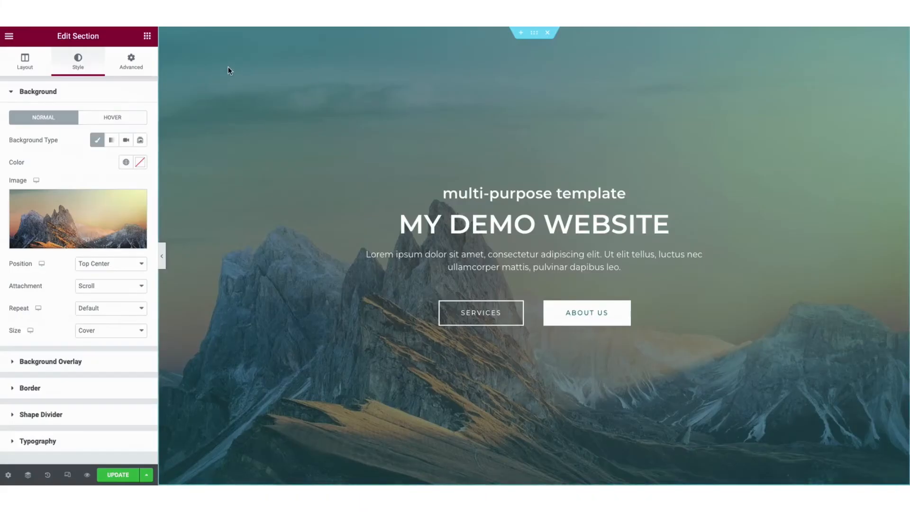
- Add a Text Editor widget directly below the "amazing things for you" heading
left_click(147, 37)
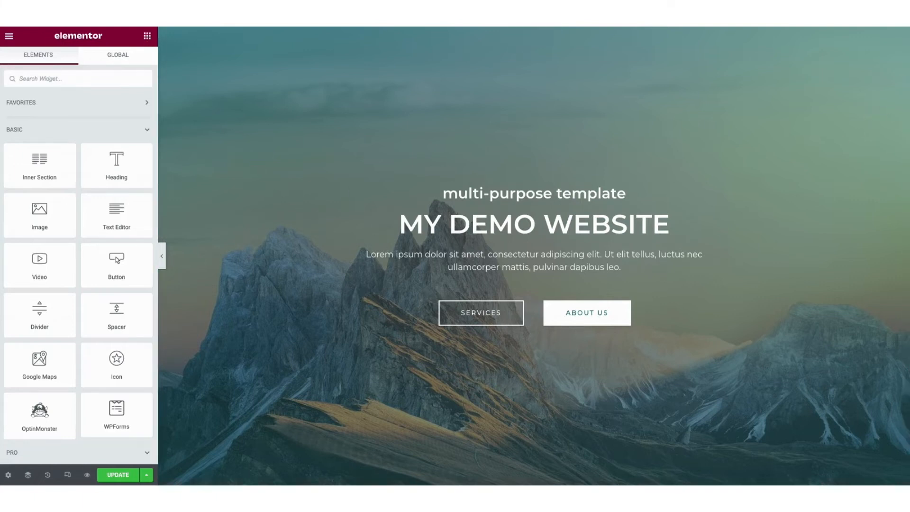
scroll(534, 256, "down", 10)
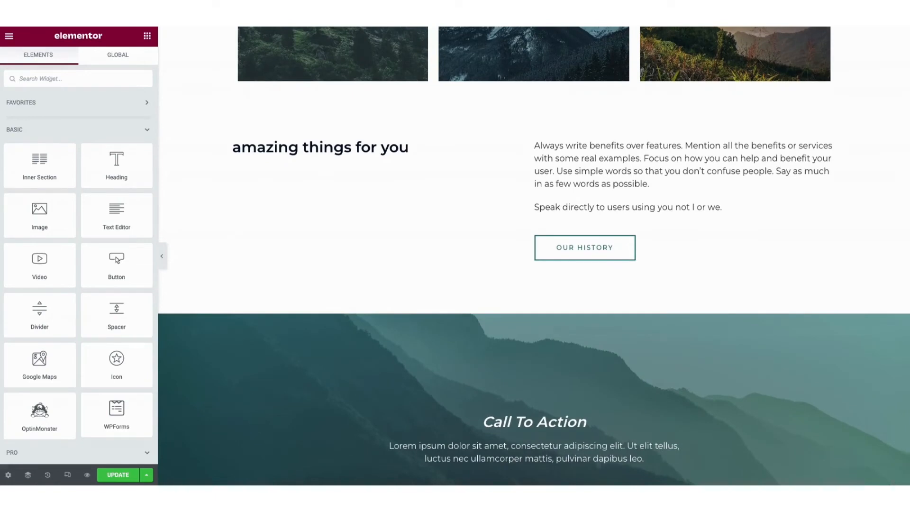
scroll(192, 208, "up", 2)
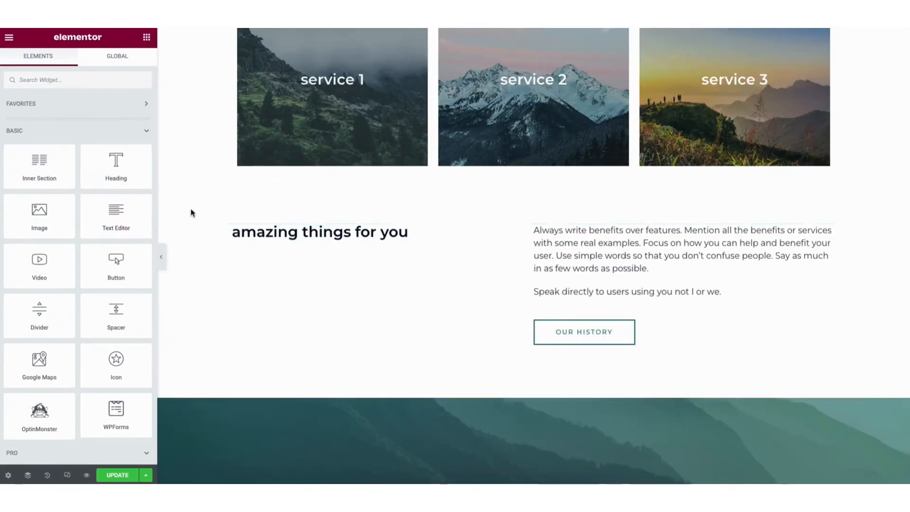
left_click_drag(116, 222, 278, 242)
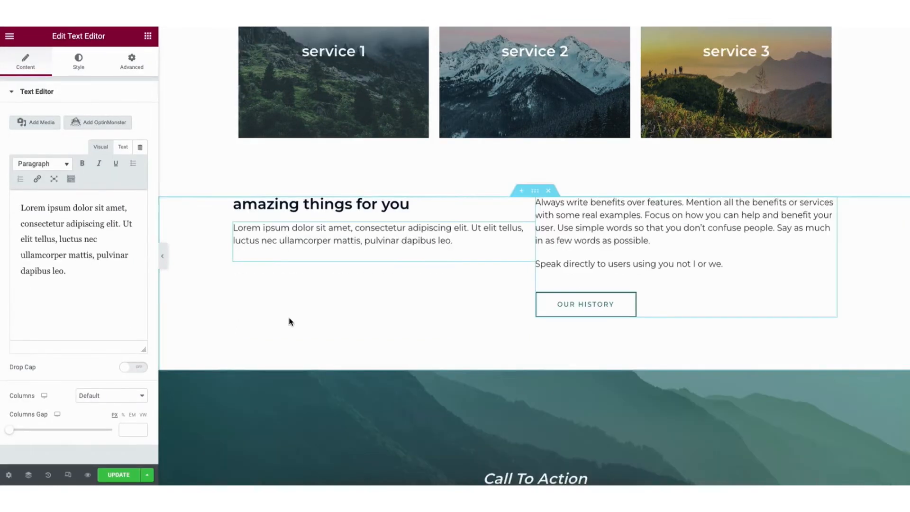
- Duplicate the new Text Editor widget and try moving the "Our History" button into the column under the heading
right_click(305, 237)
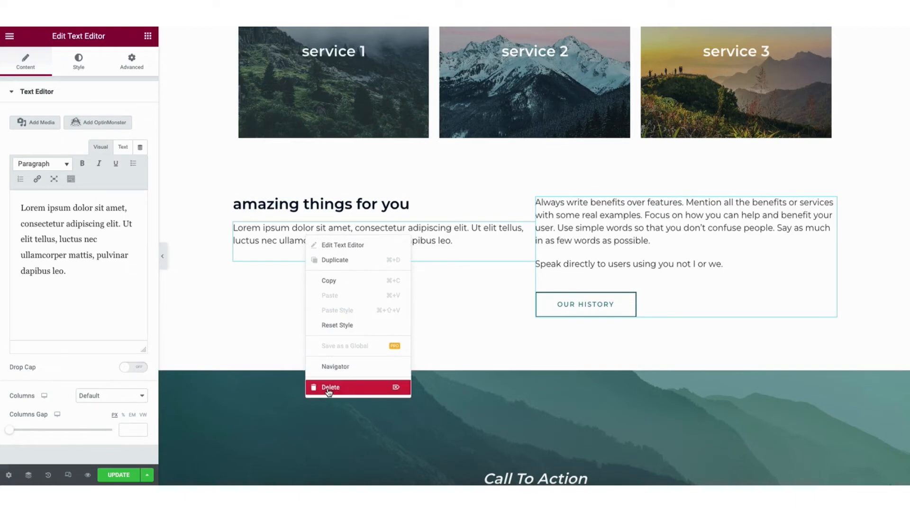
left_click(335, 262)
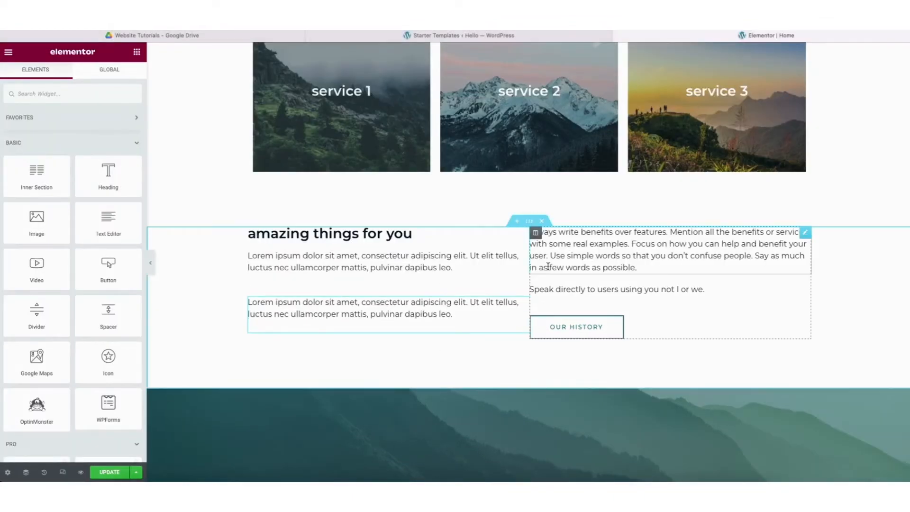
left_click_drag(575, 327, 351, 287)
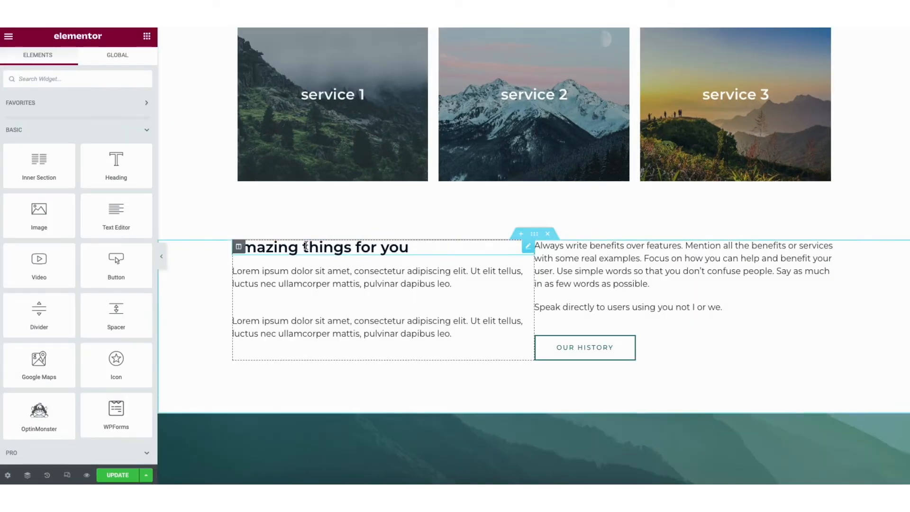
- Examine the "amazing things for you" heading's content and style options, opening its typography settings
left_click(306, 245)
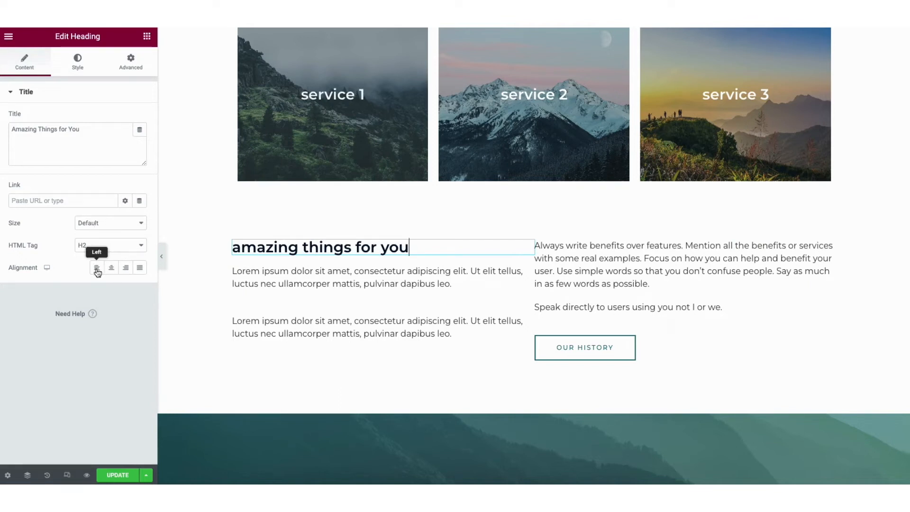
left_click(78, 64)
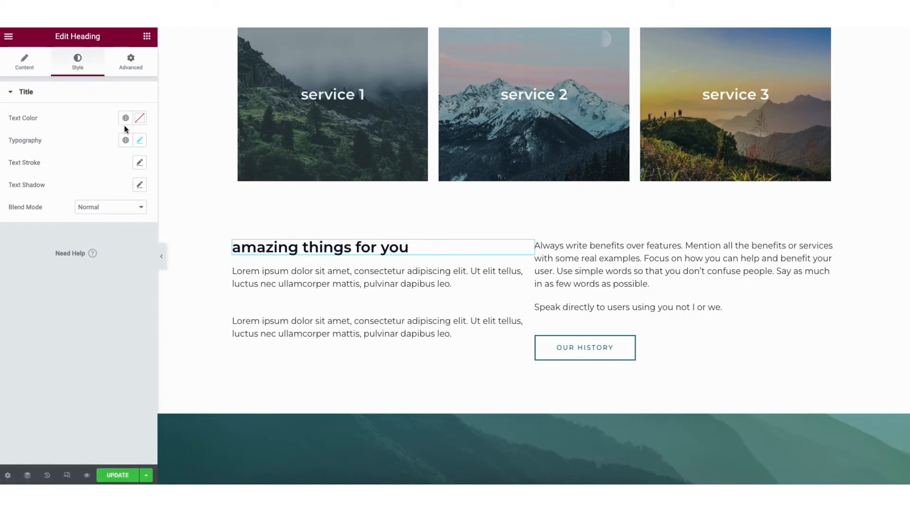
left_click(139, 141)
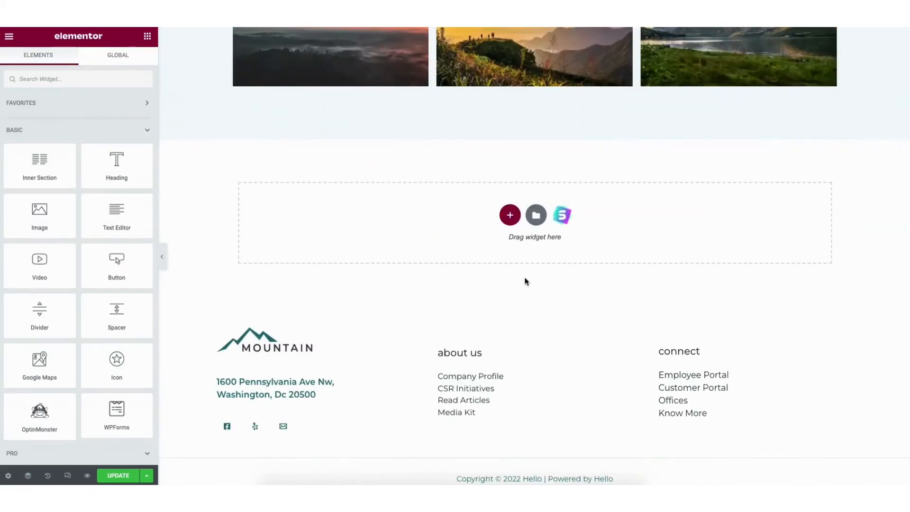
- Add a section with two equal columns above the footer and place a Heading widget in its first column
left_click(510, 216)
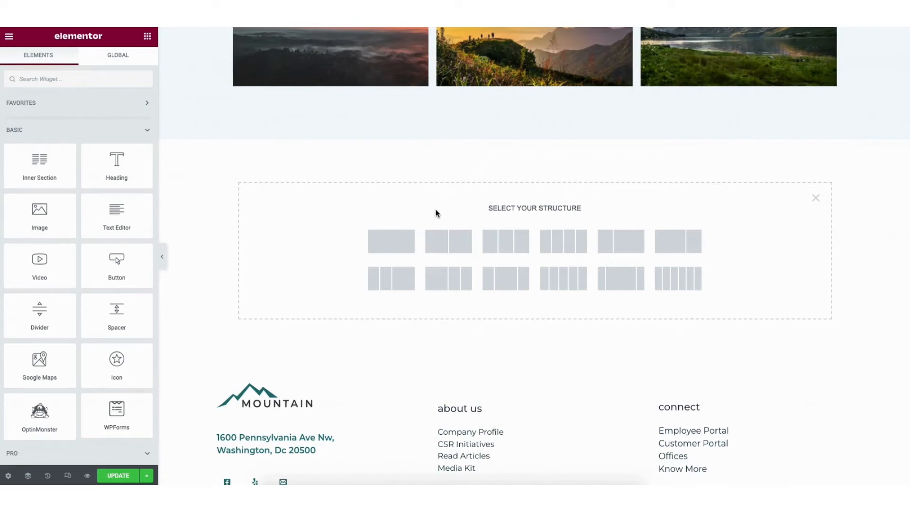
left_click(450, 246)
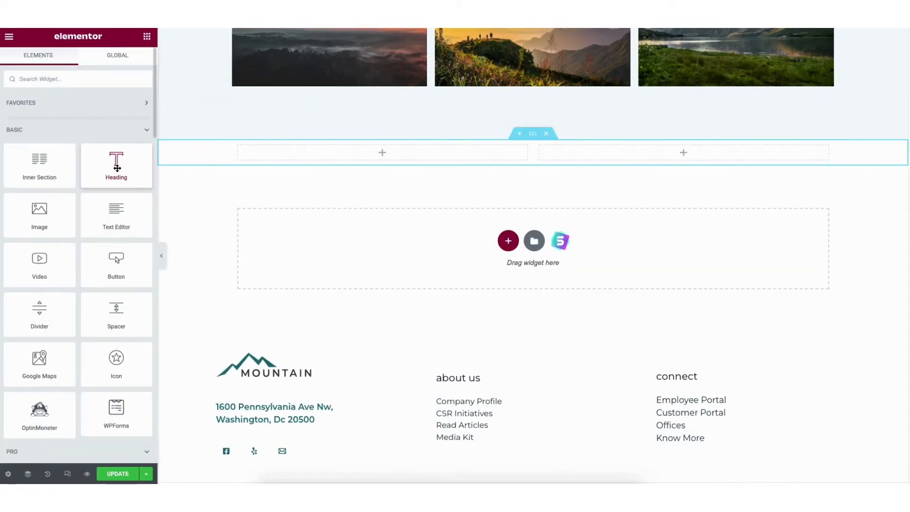
left_click_drag(116, 165, 394, 149)
- Open the Elementor template library and show its ready-made blocks
left_click(537, 243)
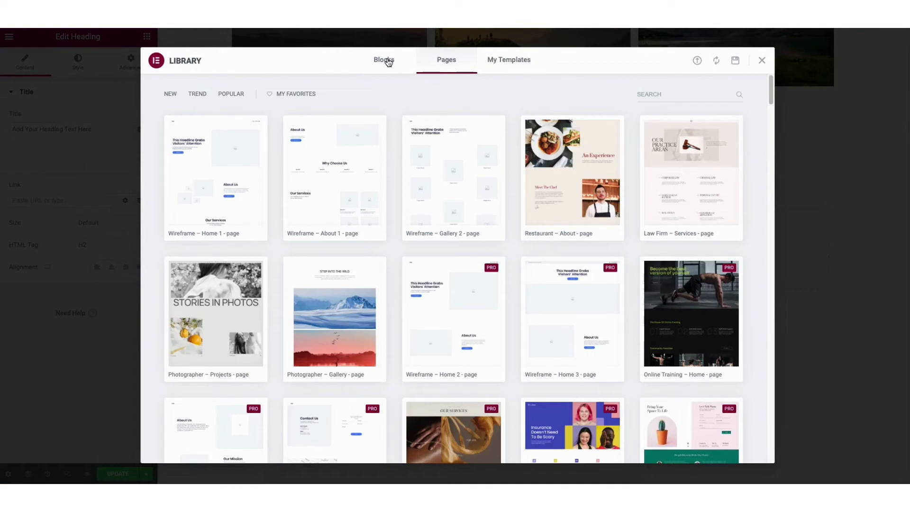
left_click(384, 60)
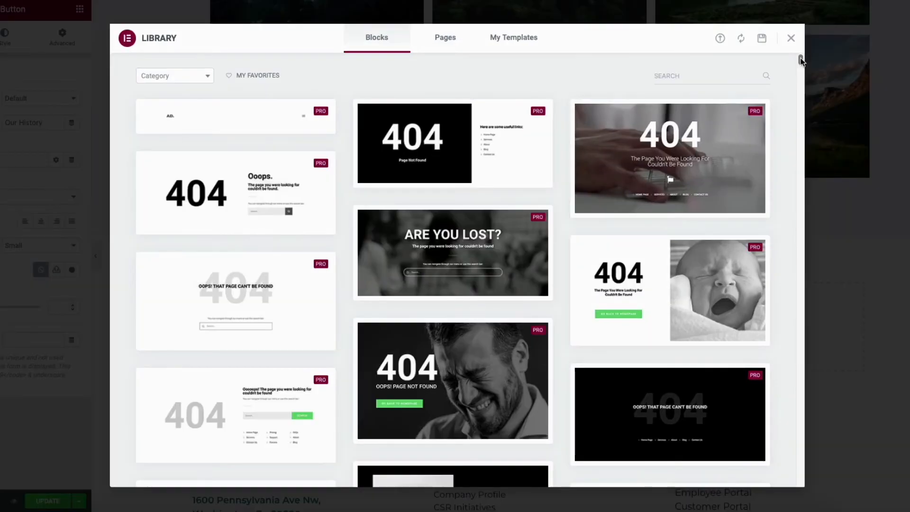
- Find the black two-column "Frequently asked questions" block in the Elementor library and insert it into the page
scroll(801, 61, "down", 12)
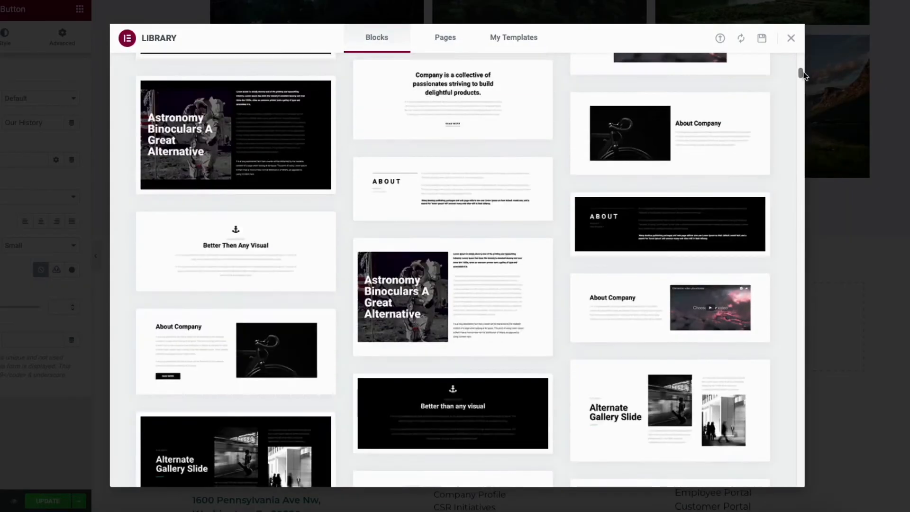
left_click_drag(803, 75, 803, 175)
left_click(667, 184)
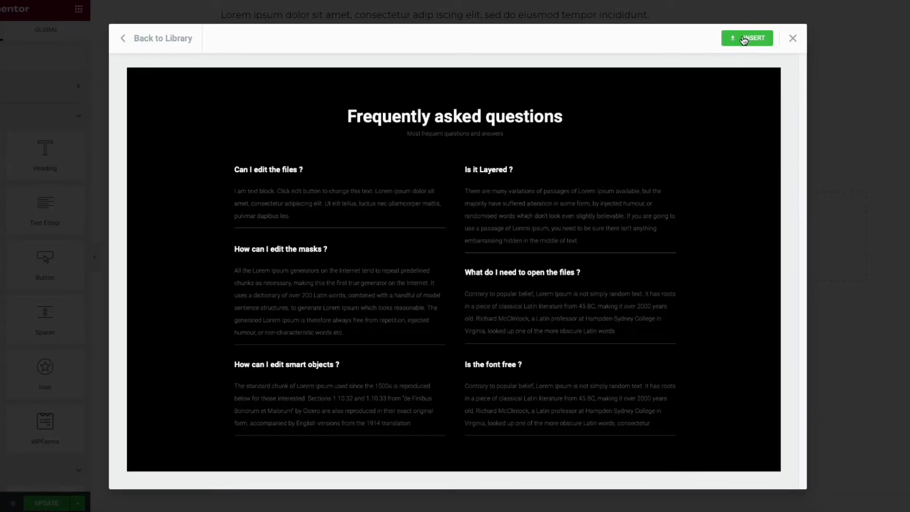
left_click(743, 39)
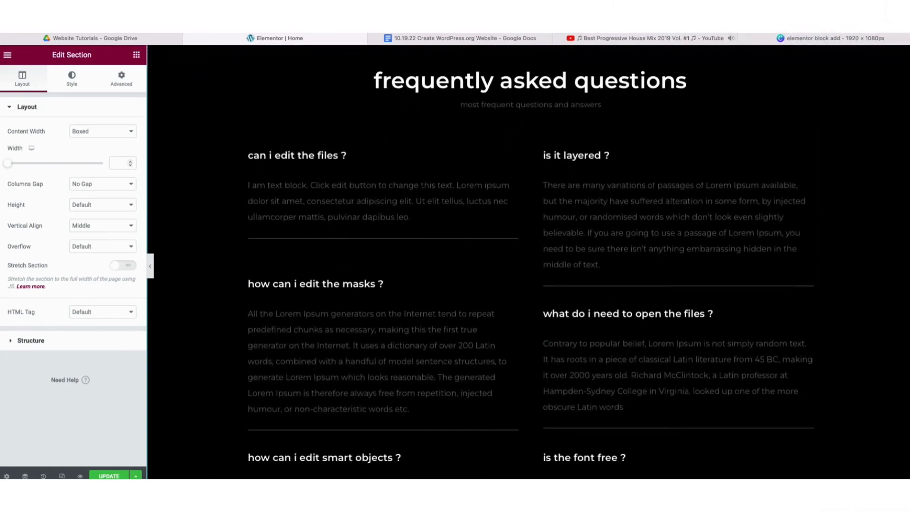
- Import the Starter Templates block with a secondary heading and three image-topped services below the frequently asked questions section
scroll(678, 389, "down", 10)
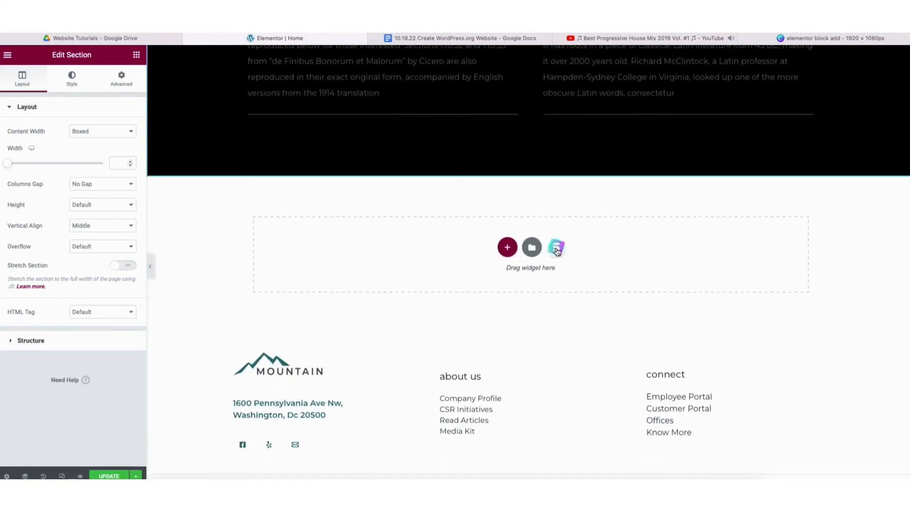
left_click(557, 249)
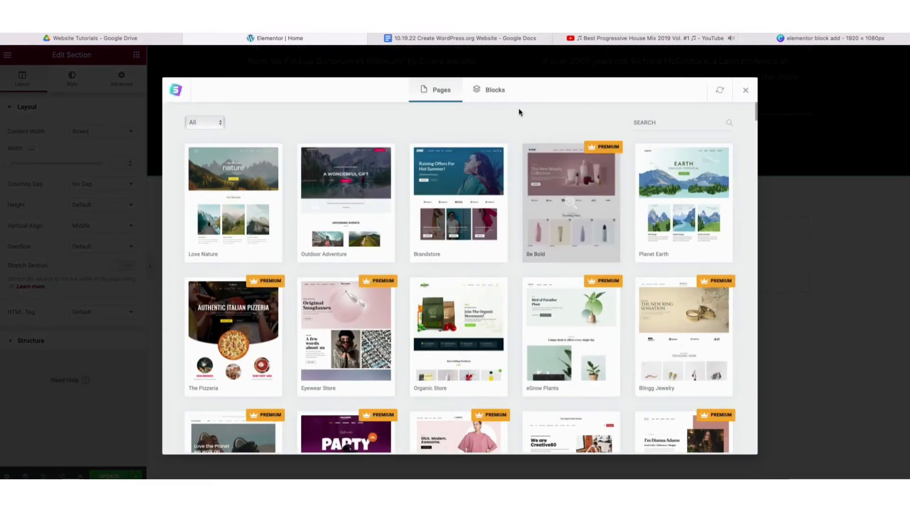
left_click(499, 94)
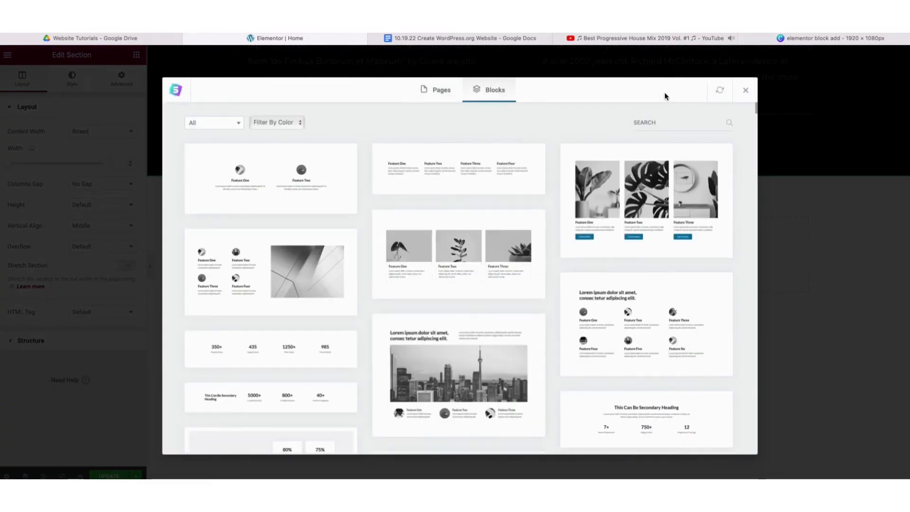
left_click_drag(755, 109, 755, 170)
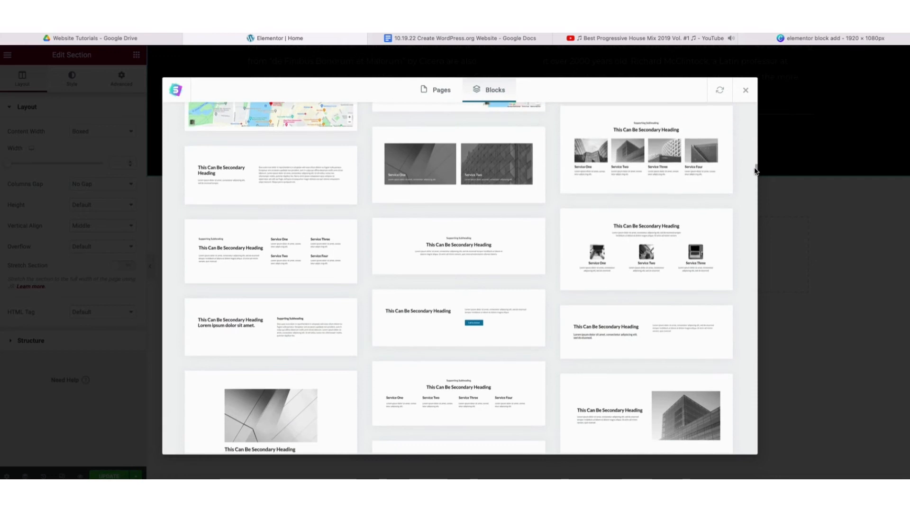
left_click(644, 250)
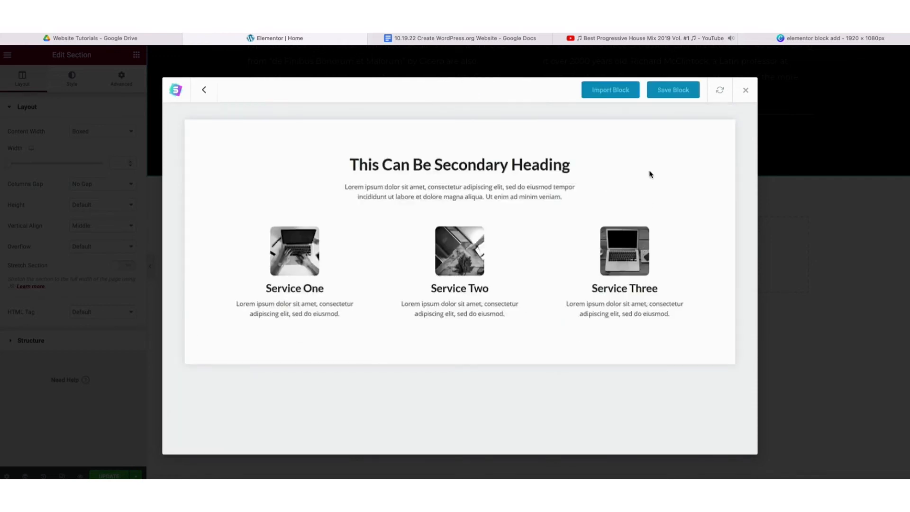
left_click(604, 90)
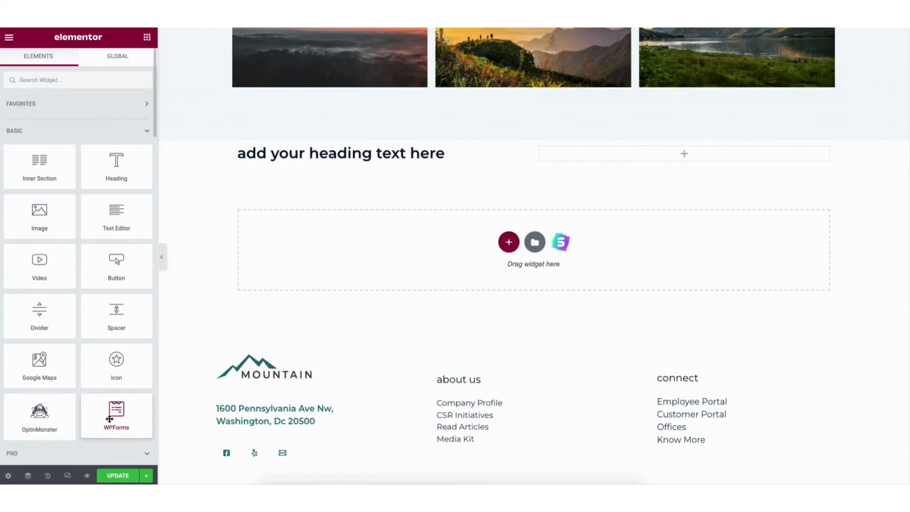
- Add a WPForms widget to the empty column beside the heading and have it show the Contact Form
left_click_drag(108, 420, 682, 154)
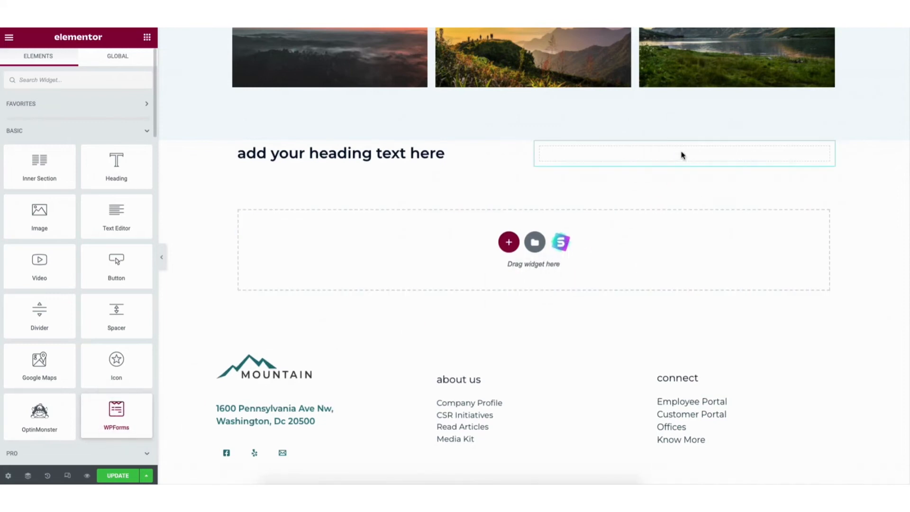
left_click(34, 131)
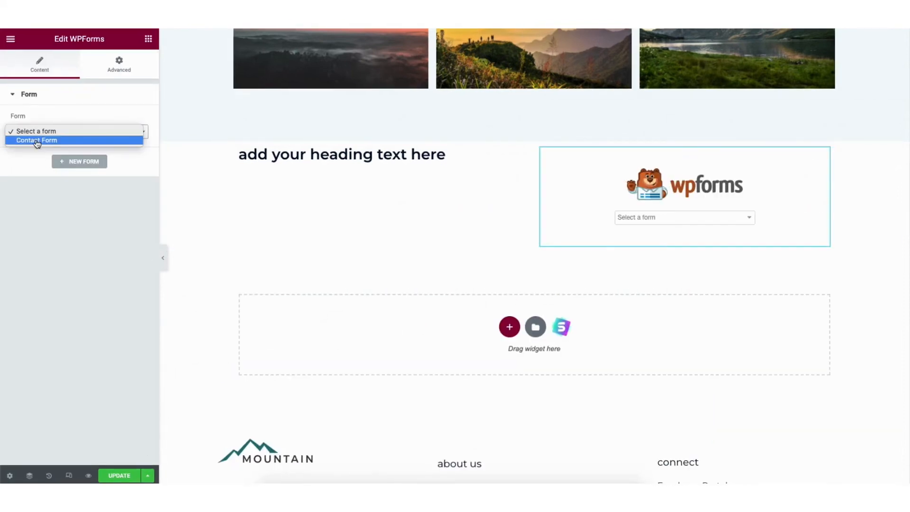
left_click(37, 141)
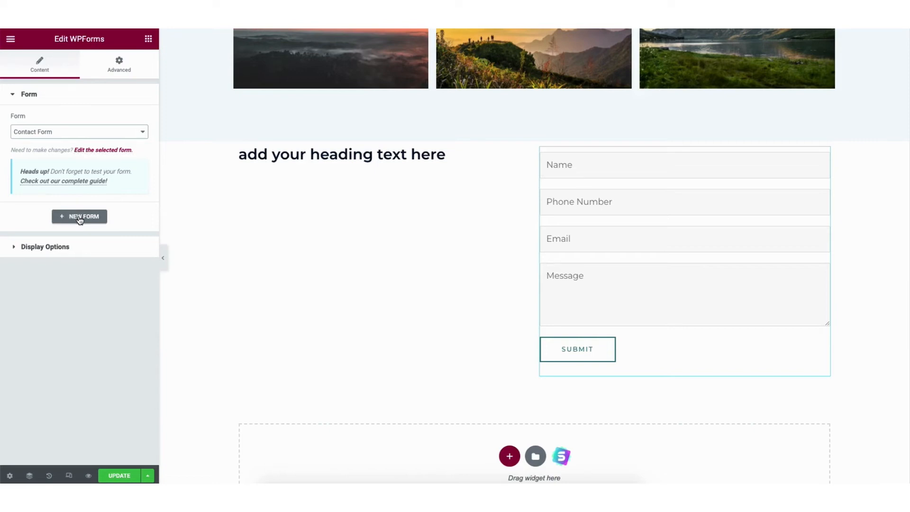
- Open the Contact Form for editing and add an Email field between the Your Name and existing Email fields
left_click(91, 151)
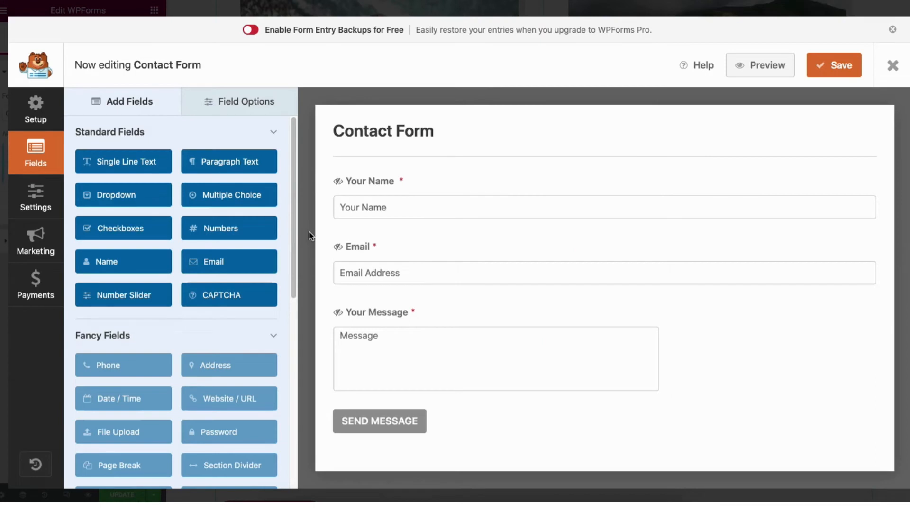
mouse_move(616, 202)
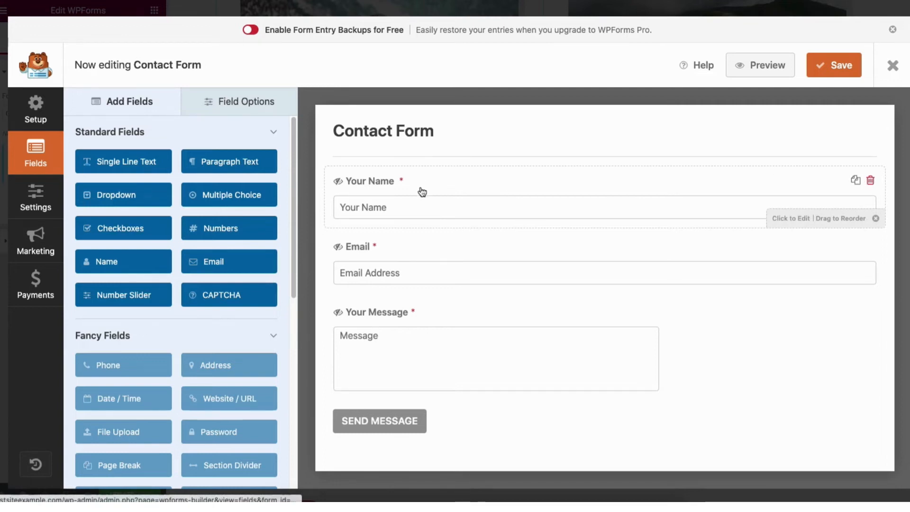
left_click_drag(421, 203, 404, 176)
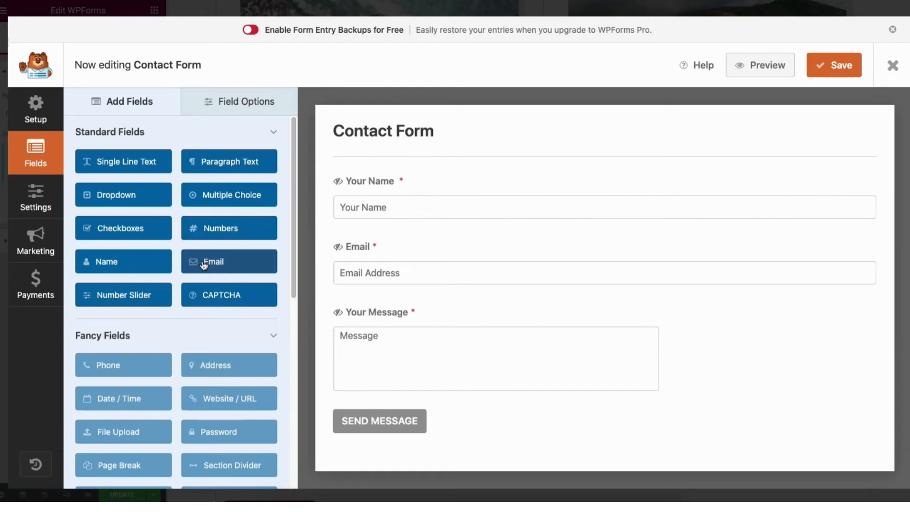
left_click_drag(204, 265, 362, 249)
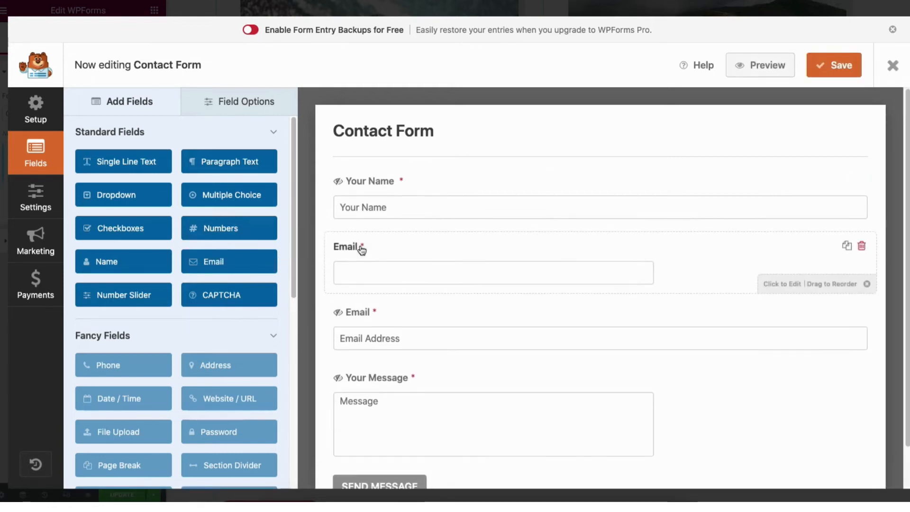
- Change the Your Name field's label to "Name" and toggle its Required option off and back on
left_click(236, 101)
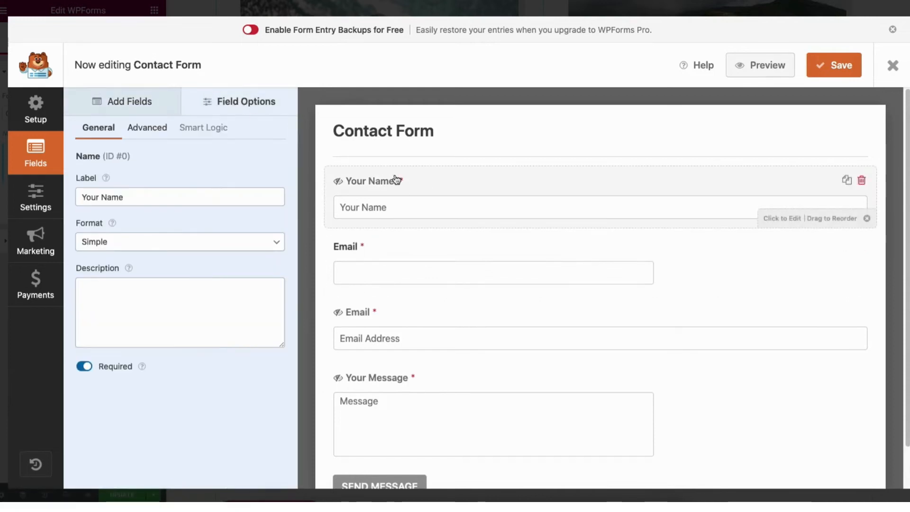
left_click(102, 196)
key("BackSpace")
key("BackSpace")
key("BackSpace")
key("BackSpace")
key("BackSpace")
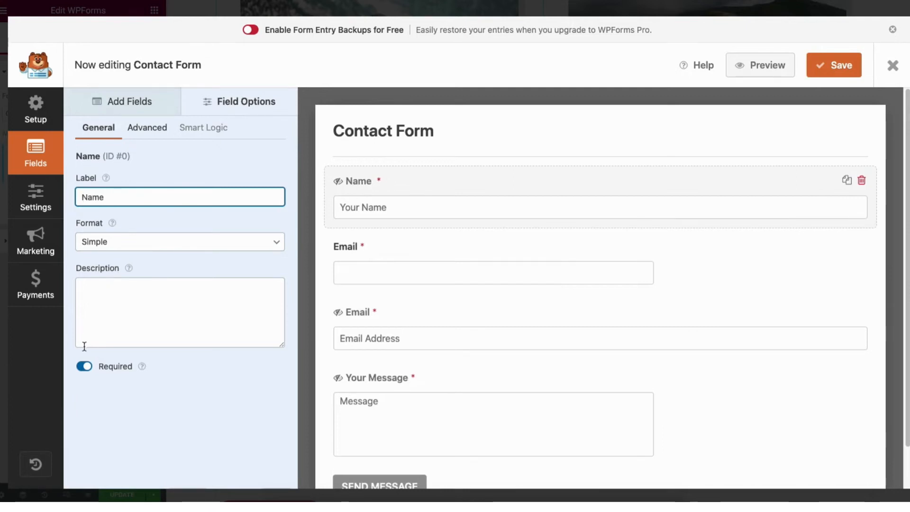
left_click(84, 368)
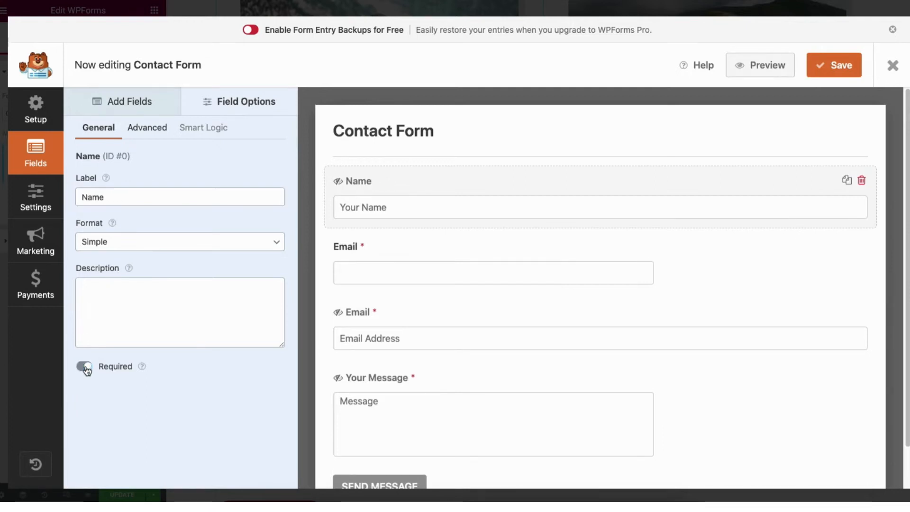
left_click(84, 367)
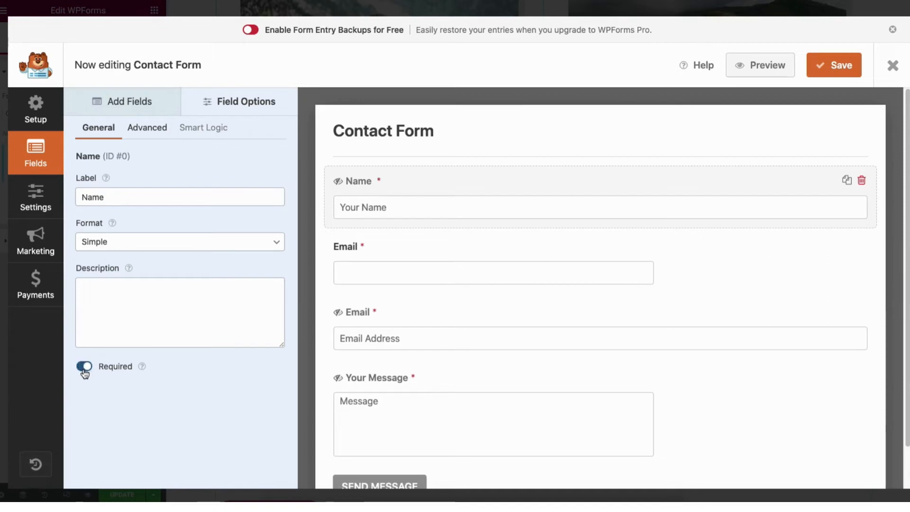
- Try the Medium field size on the Name field, restore it to Large, and close the form editor
left_click(144, 128)
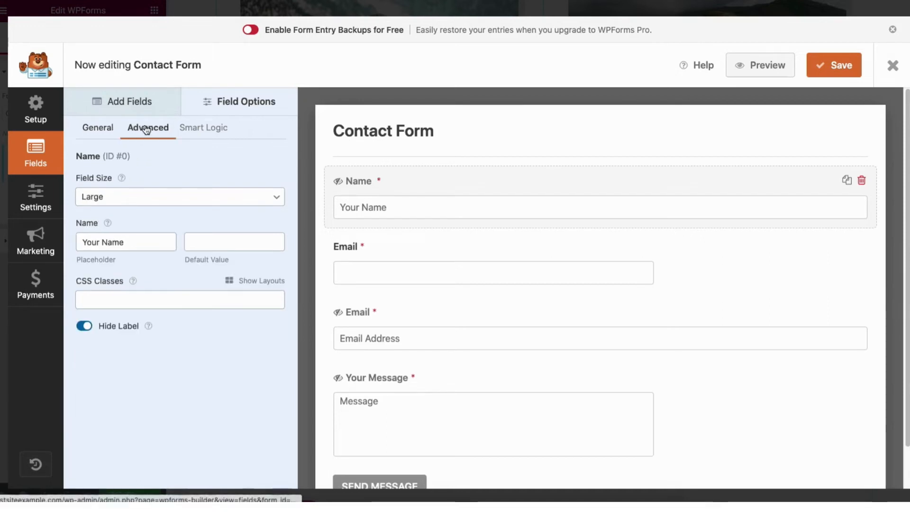
left_click(112, 197)
left_click(109, 186)
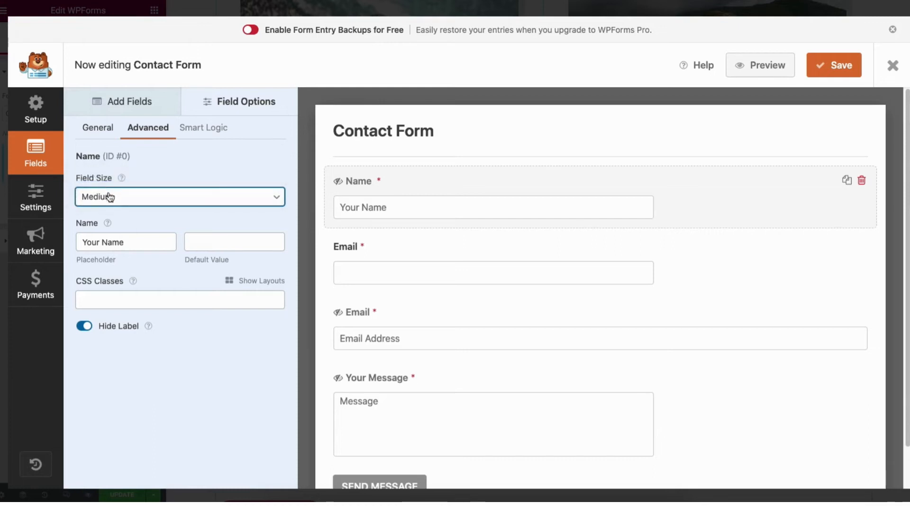
left_click(107, 196)
left_click(108, 186)
left_click(106, 197)
left_click(107, 218)
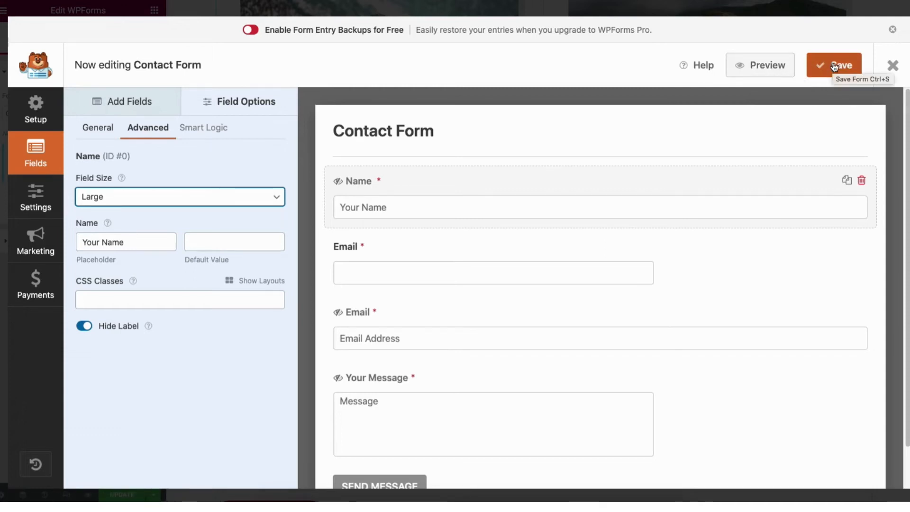
left_click(902, 72)
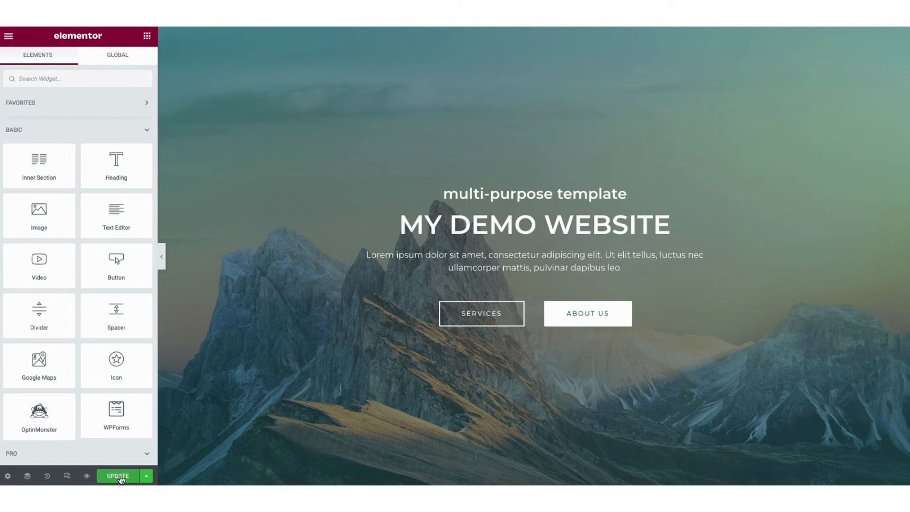
- Look over the save and preview options, and check the page in the tablet and mobile responsive views
left_click(146, 475)
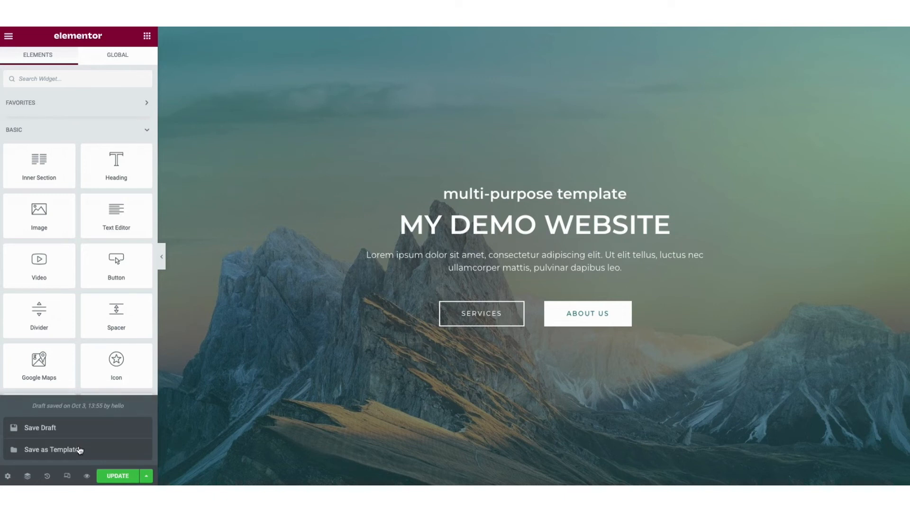
left_click(87, 476)
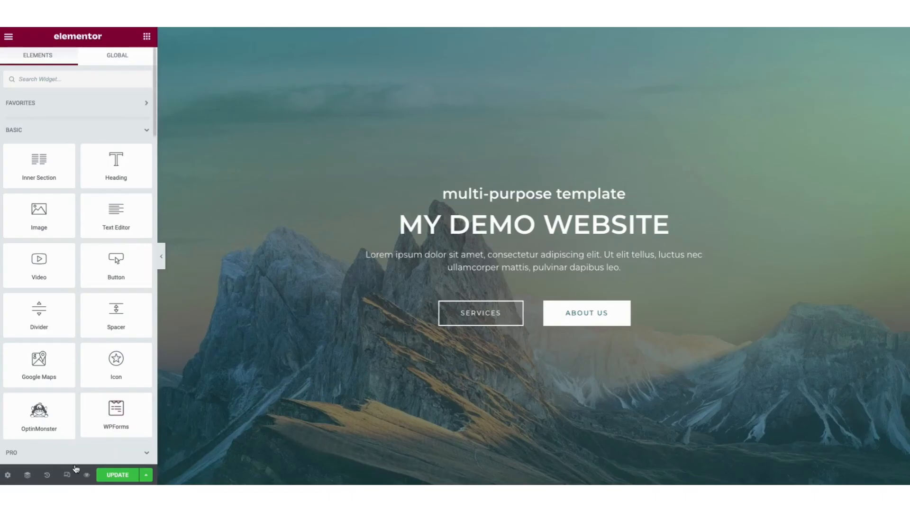
left_click(67, 474)
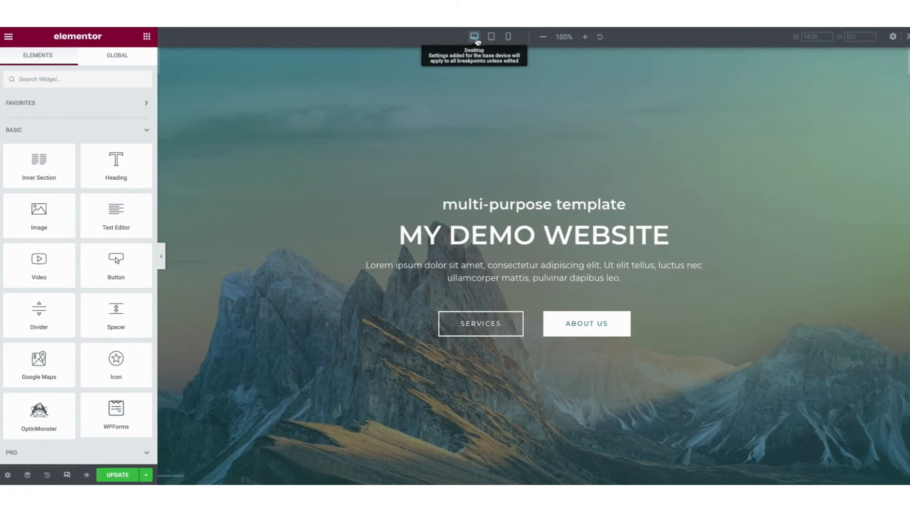
left_click(491, 37)
left_click(509, 37)
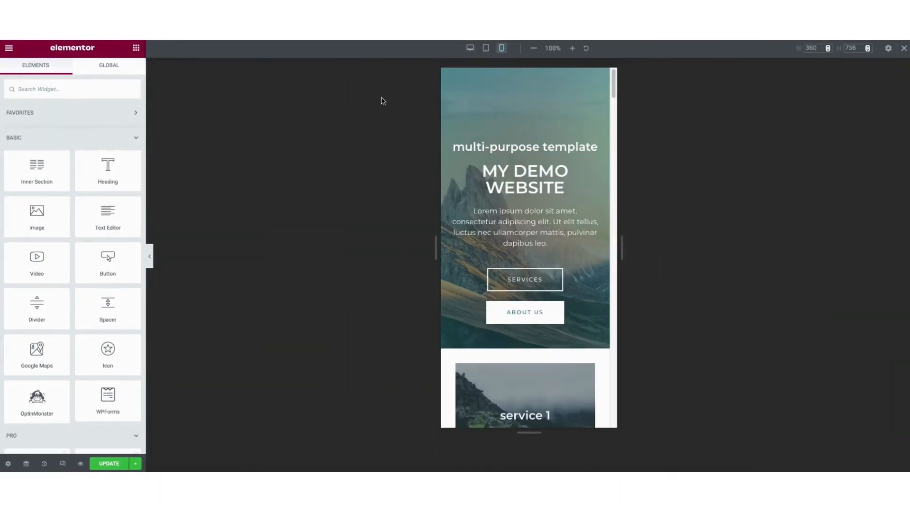
- Examine the Site Settings categories for design system, theme style and general settings, and close them
left_click(8, 49)
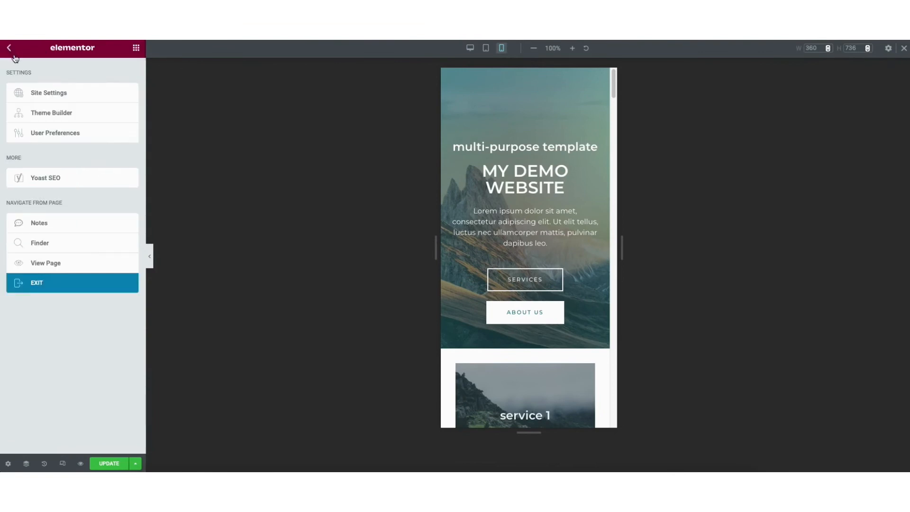
left_click(47, 90)
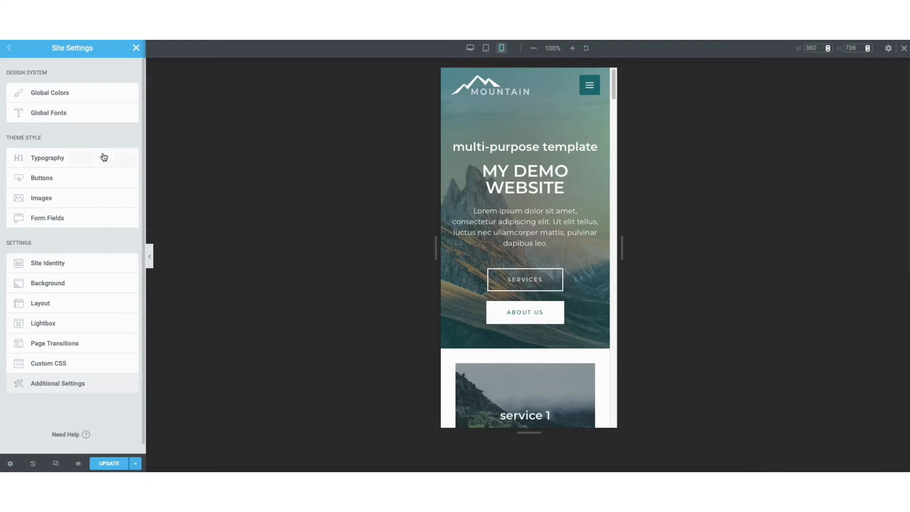
left_click(136, 48)
left_click(9, 48)
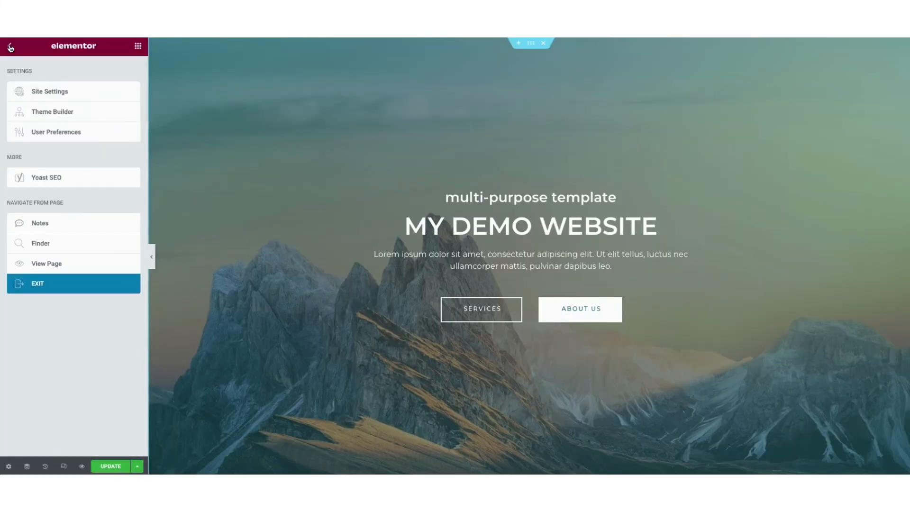
- View the live home page, go from it to the WordPress dashboard, and show the Pages options
left_click(33, 264)
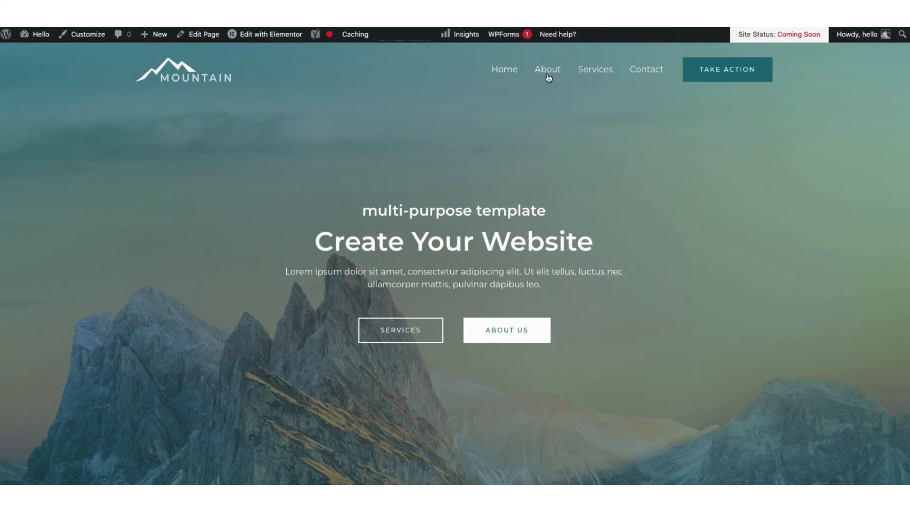
mouse_move(280, 34)
mouse_move(36, 39)
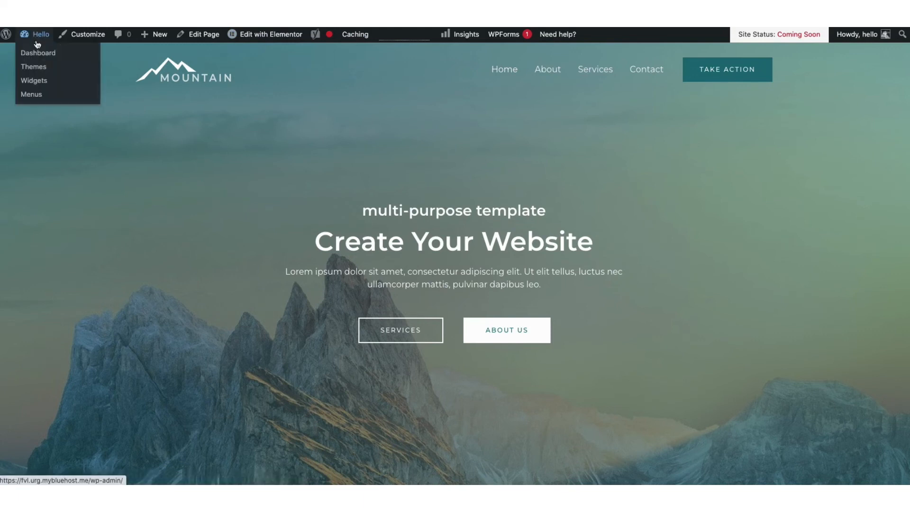
left_click(36, 53)
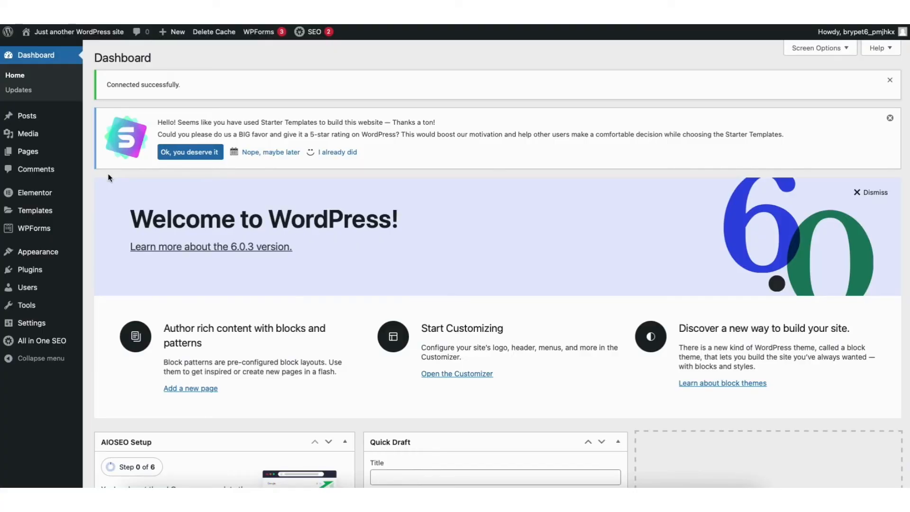
mouse_move(36, 157)
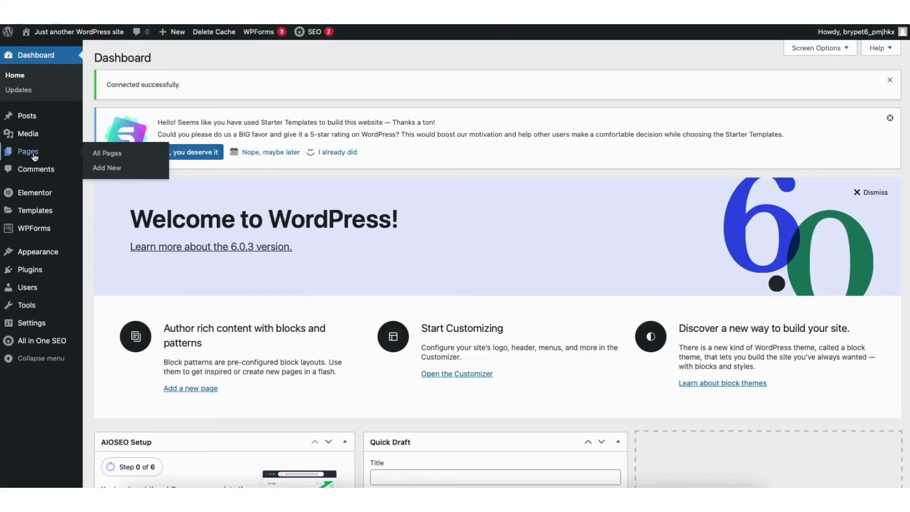
- View the list of all pages, and show the media library with its file upload area
left_click(109, 154)
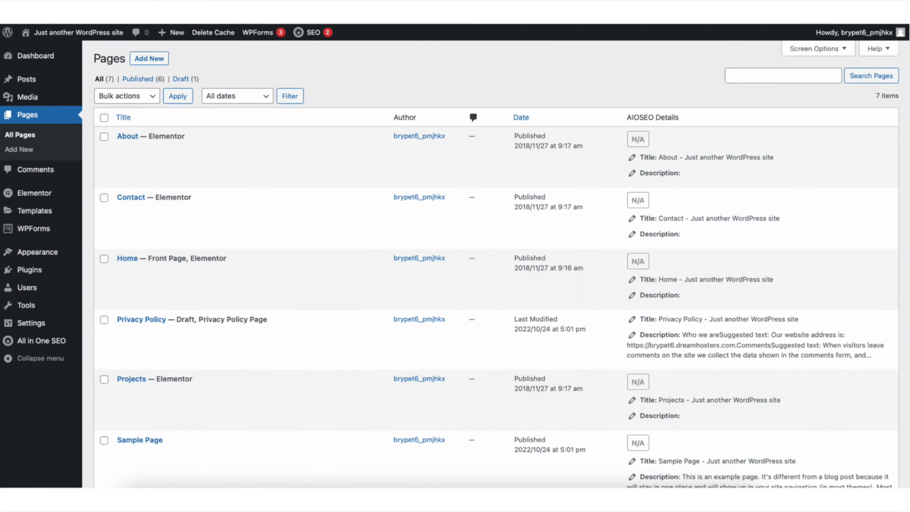
mouse_move(31, 98)
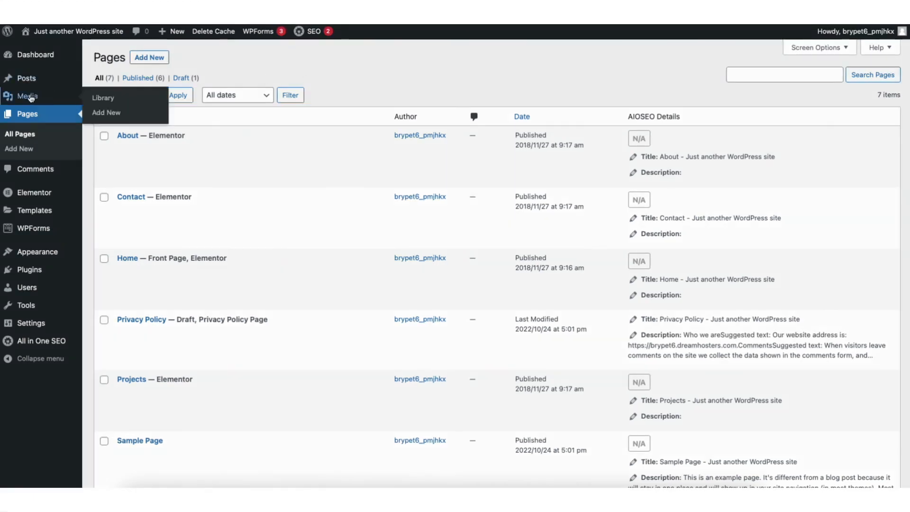
left_click(104, 100)
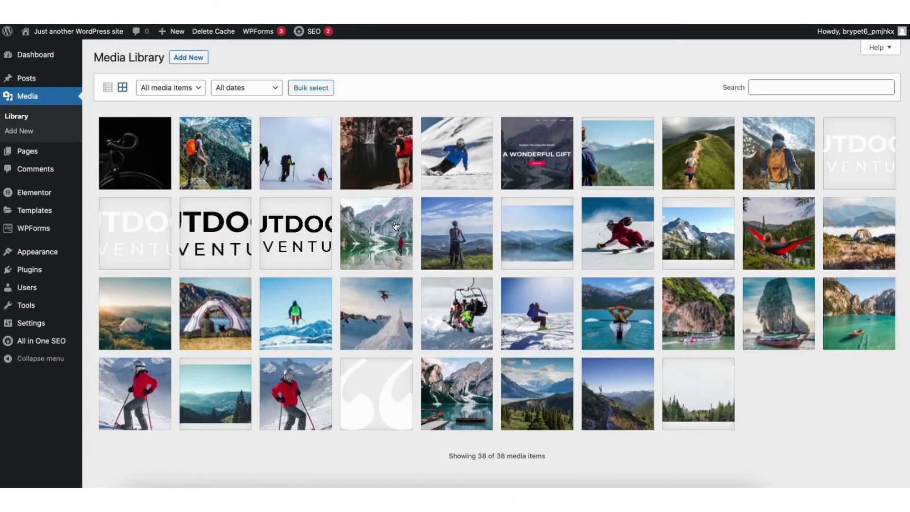
left_click(189, 57)
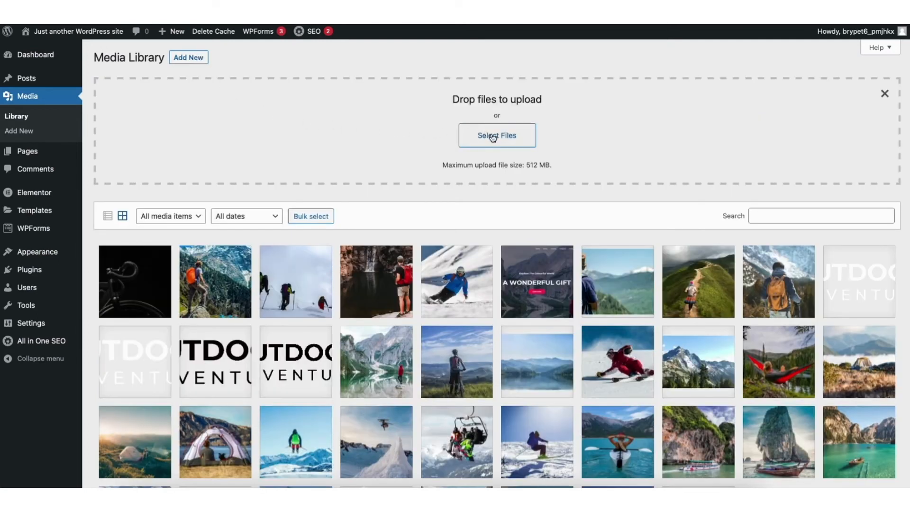
- View all posts, and look over the moderation options of the existing comment
mouse_move(28, 79)
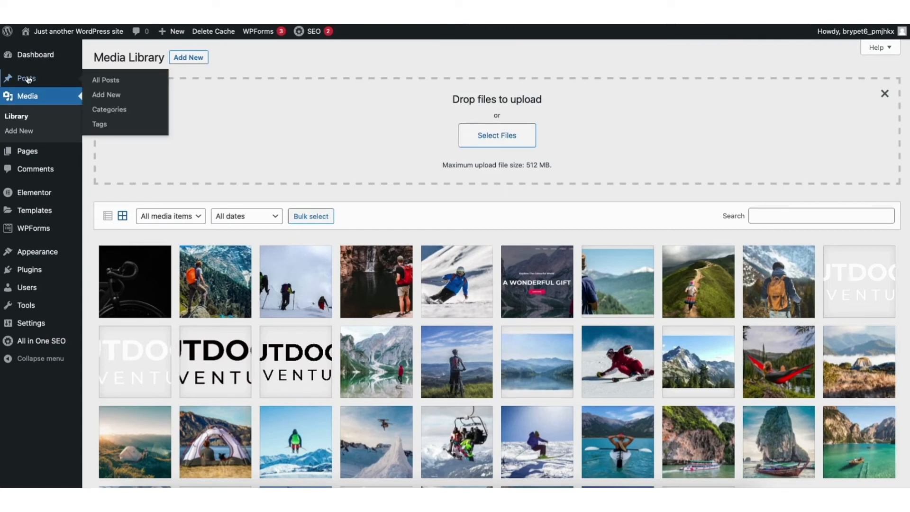
left_click(109, 81)
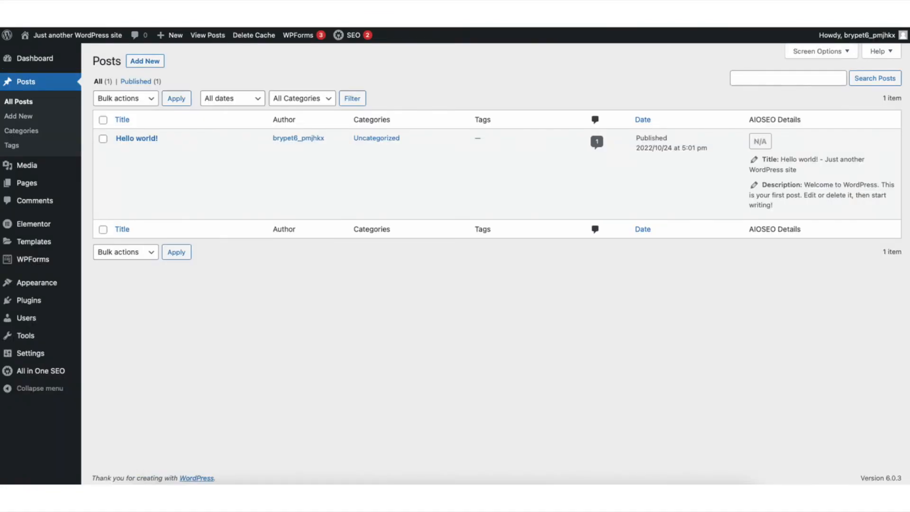
left_click(34, 202)
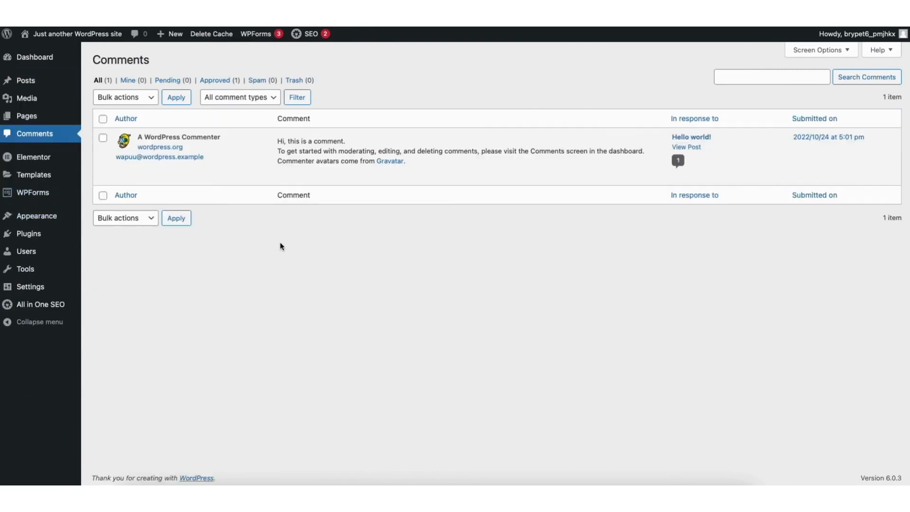
mouse_move(326, 179)
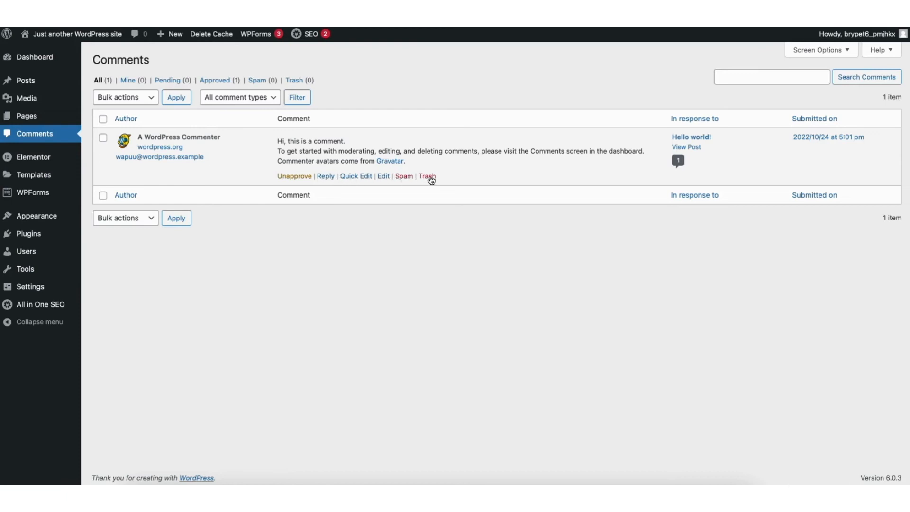
- View the plugins available to add, and examine the Home item's settings in the site navigation menu
mouse_move(30, 236)
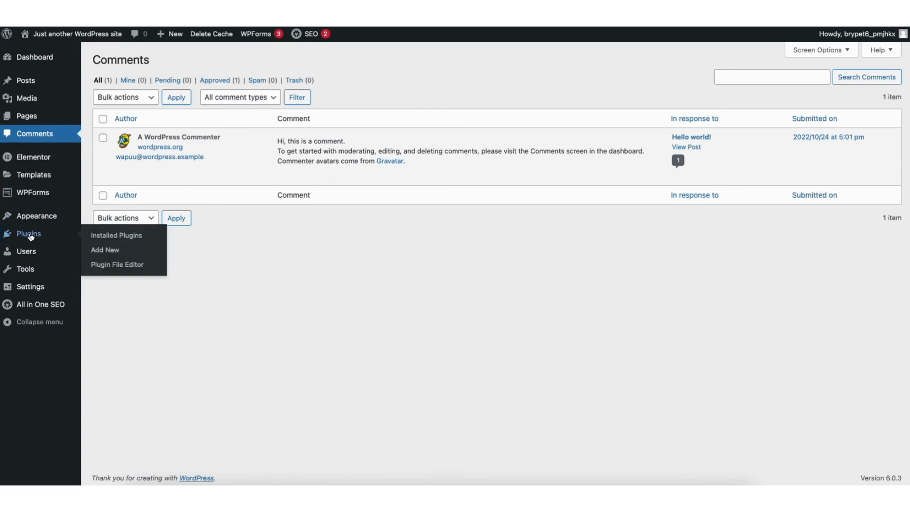
left_click(110, 251)
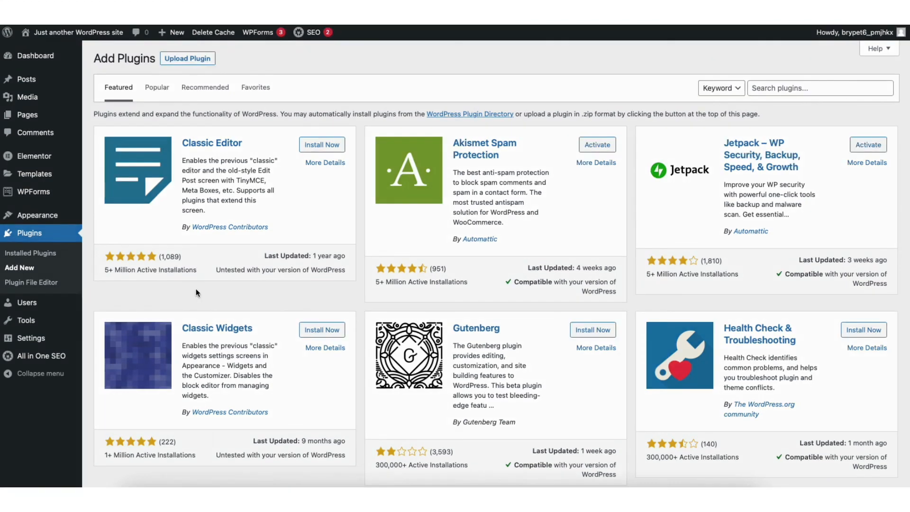
mouse_move(39, 216)
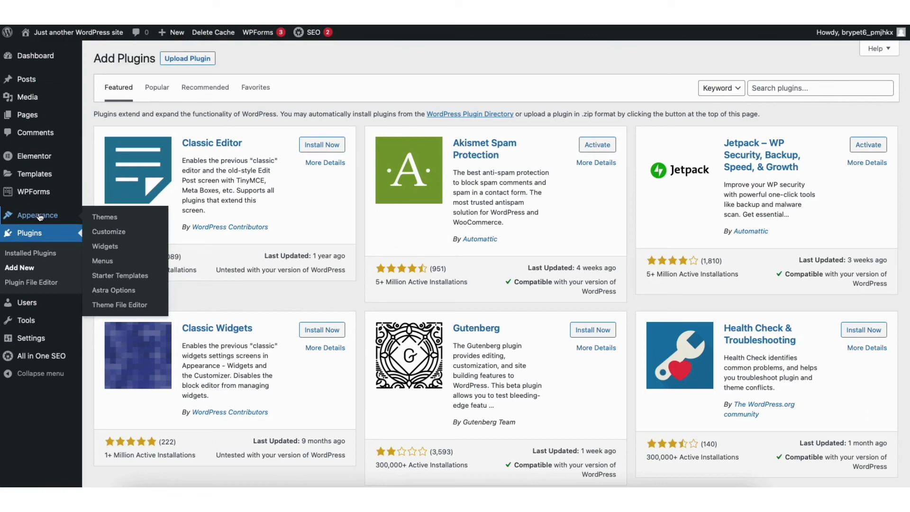
left_click(103, 261)
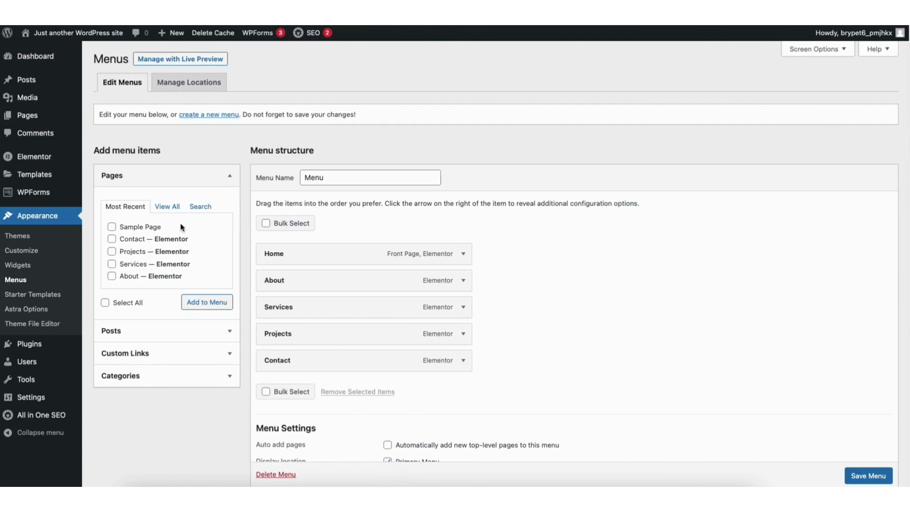
left_click_drag(272, 256, 304, 256)
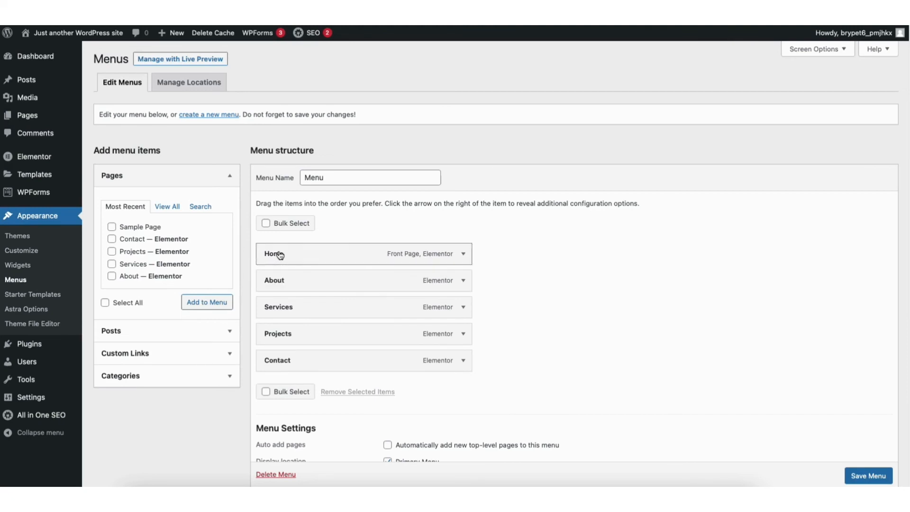
left_click(464, 254)
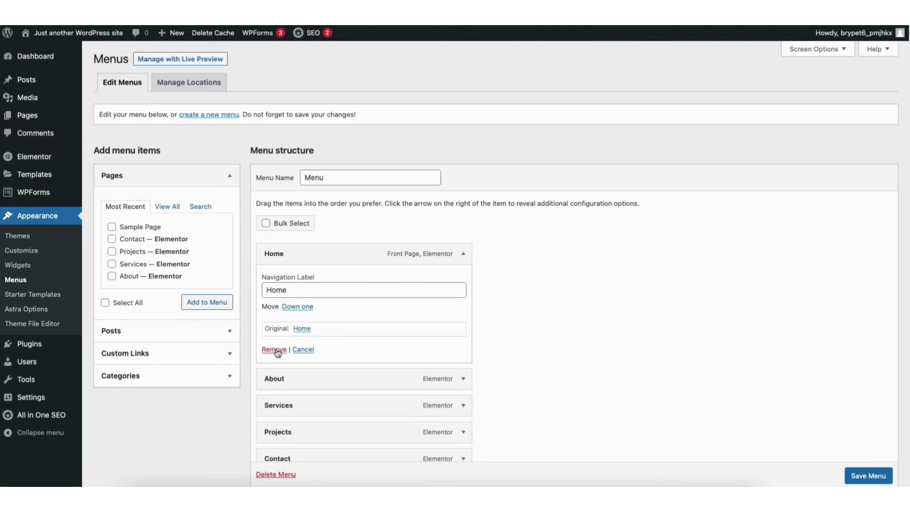
left_click(464, 254)
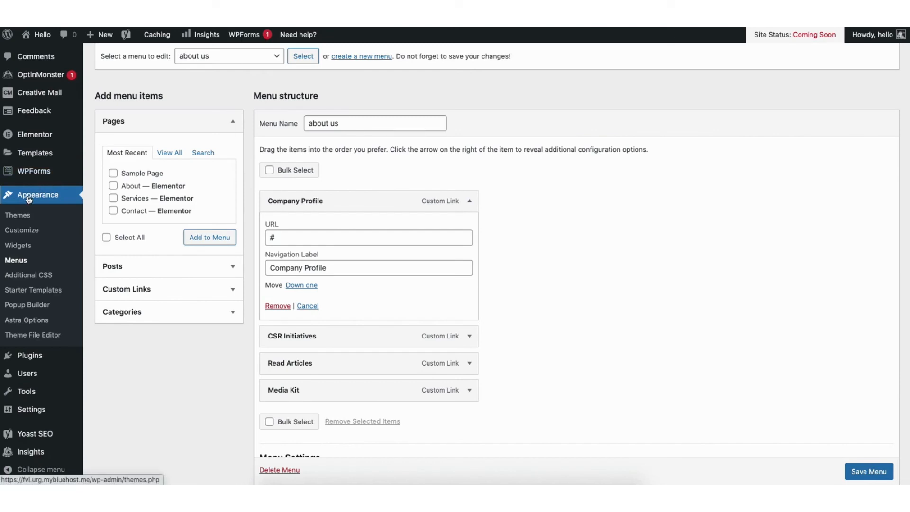
- Customize the theme's footer by adding an empty paragraph block below the existing text in Footer Builder Widget 1
left_click(21, 234)
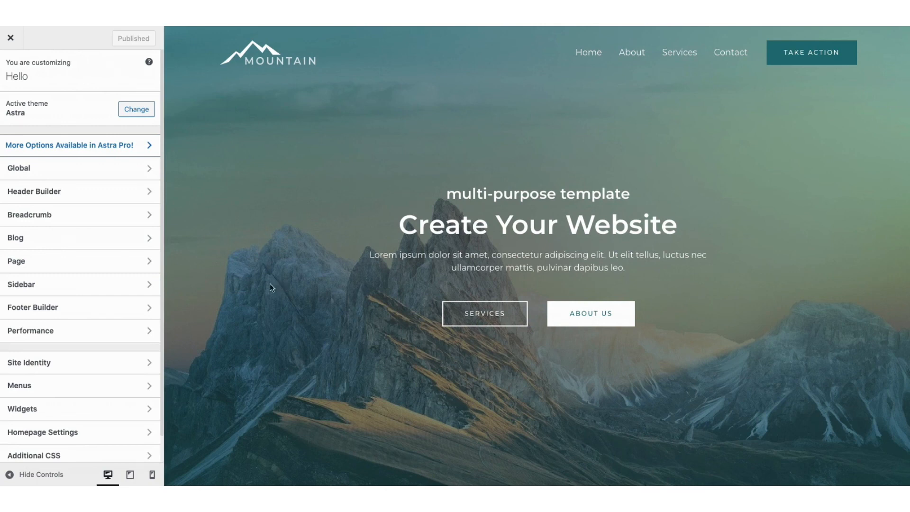
left_click(93, 309)
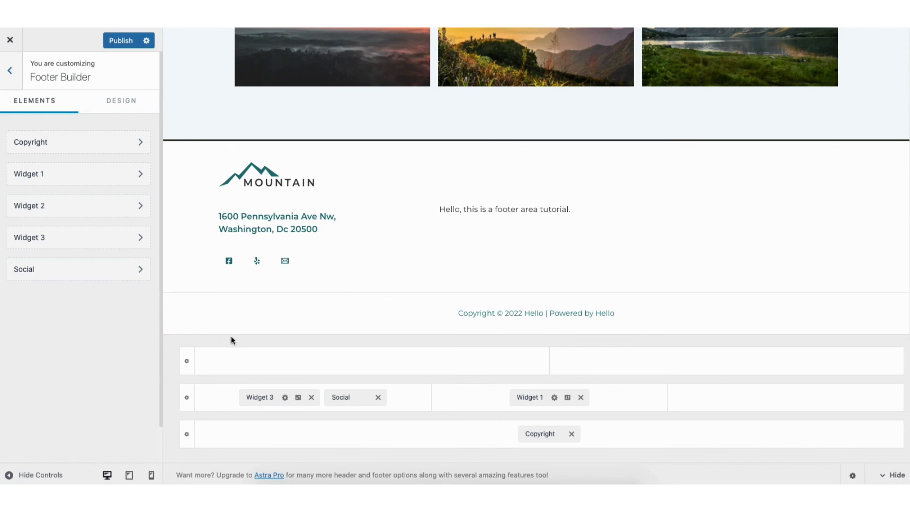
mouse_move(445, 214)
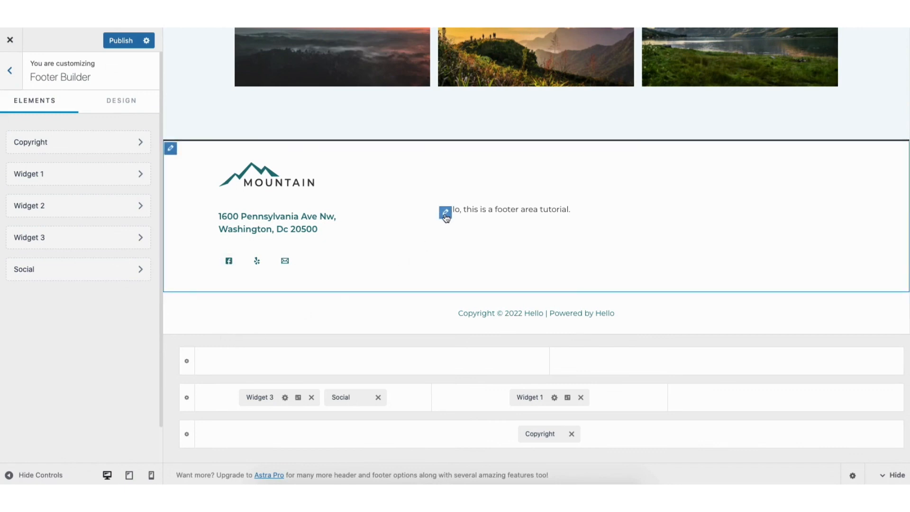
left_click(446, 214)
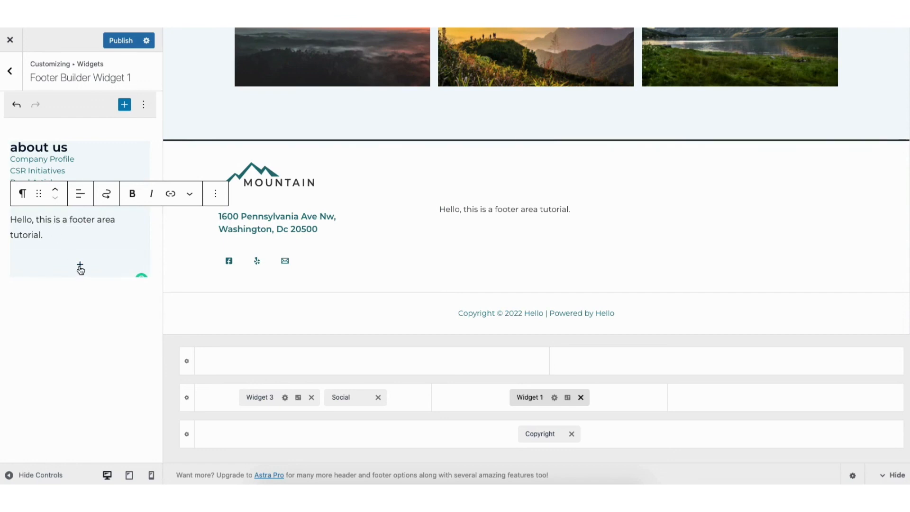
left_click(80, 267)
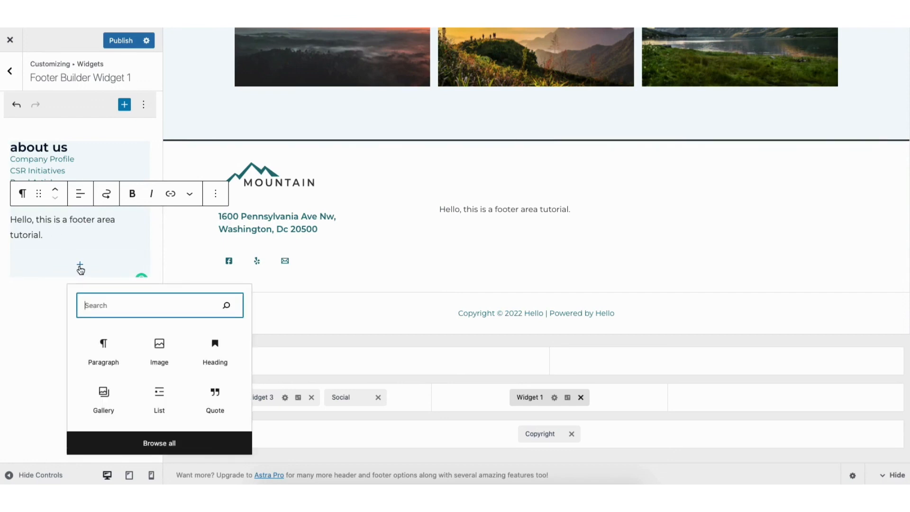
left_click(103, 356)
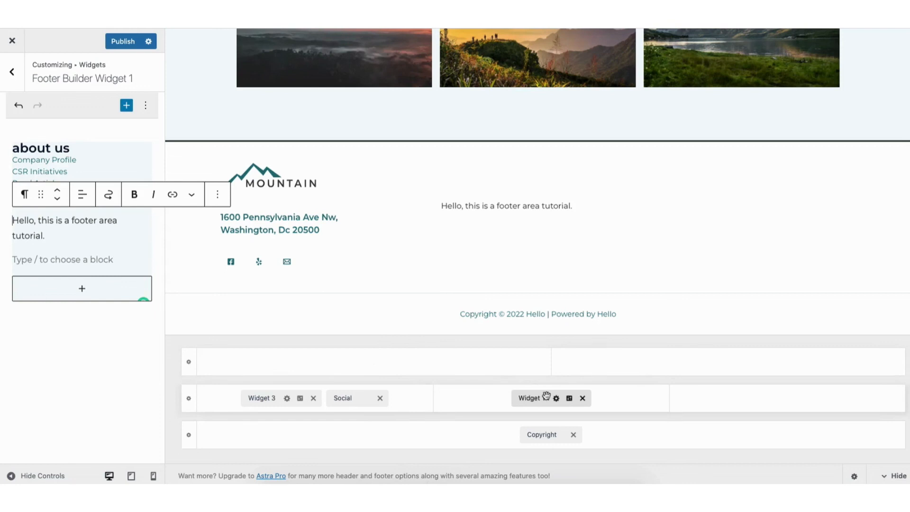
- Check Widget 1's styling settings, set the primary footer to 4 columns, and return to the main customizer options
left_click(569, 399)
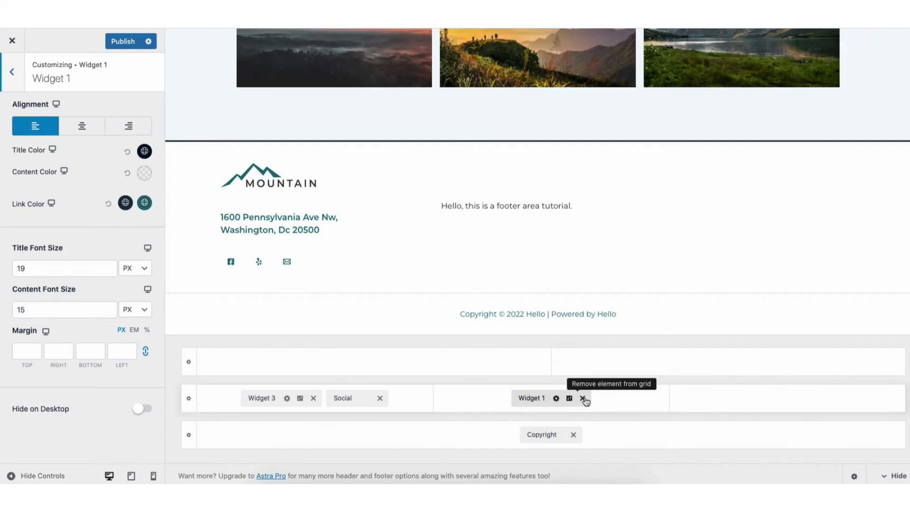
left_click(173, 150)
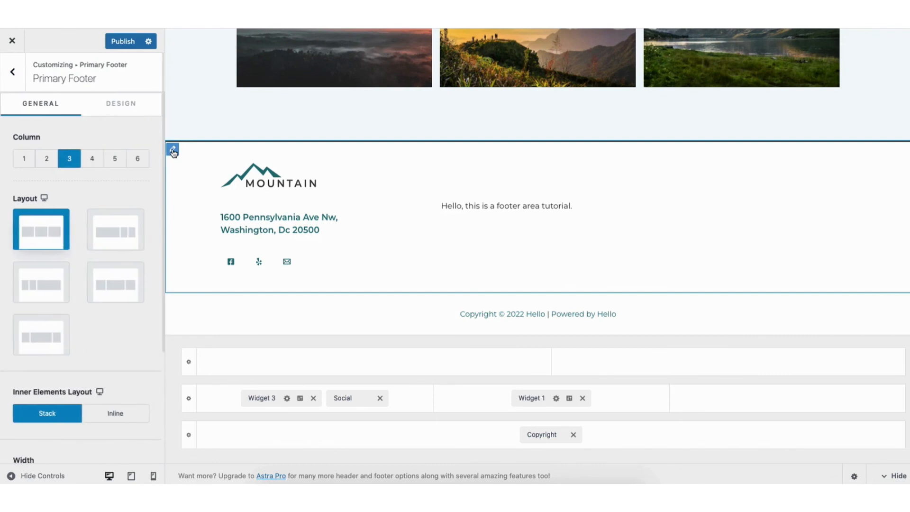
left_click(91, 162)
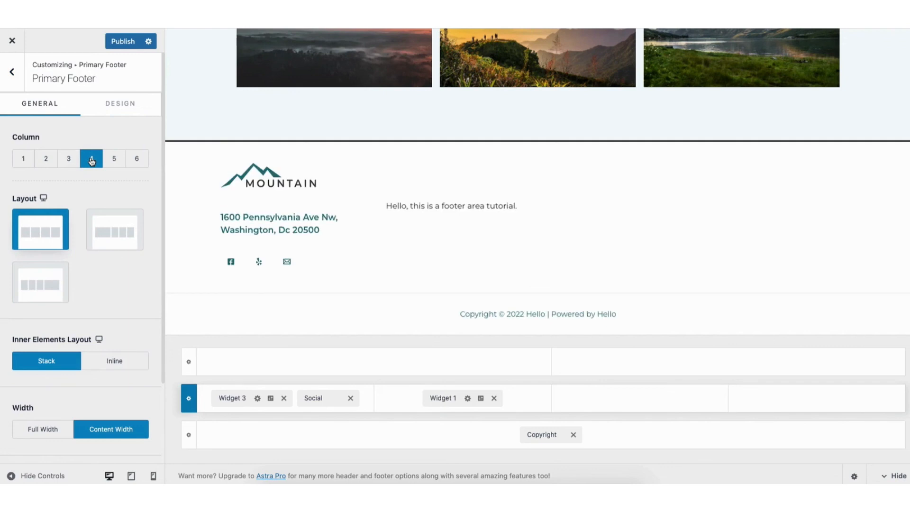
mouse_move(711, 368)
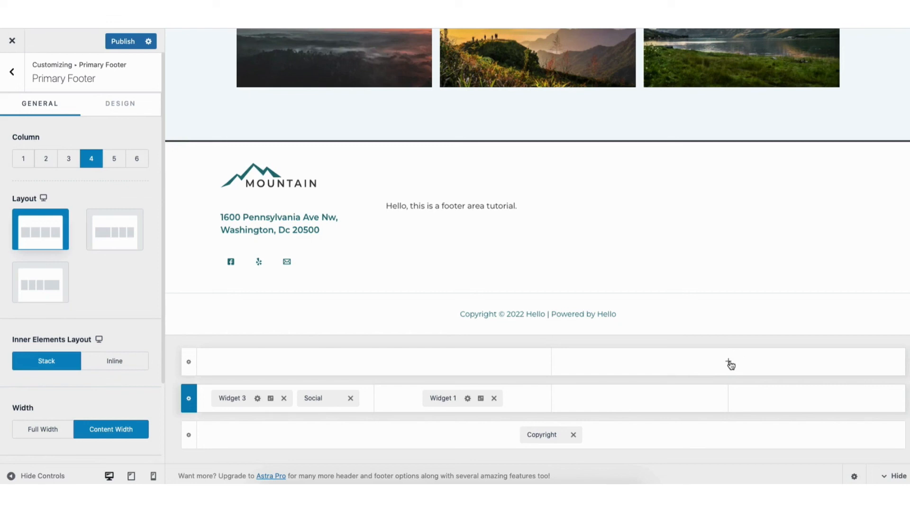
left_click(12, 72)
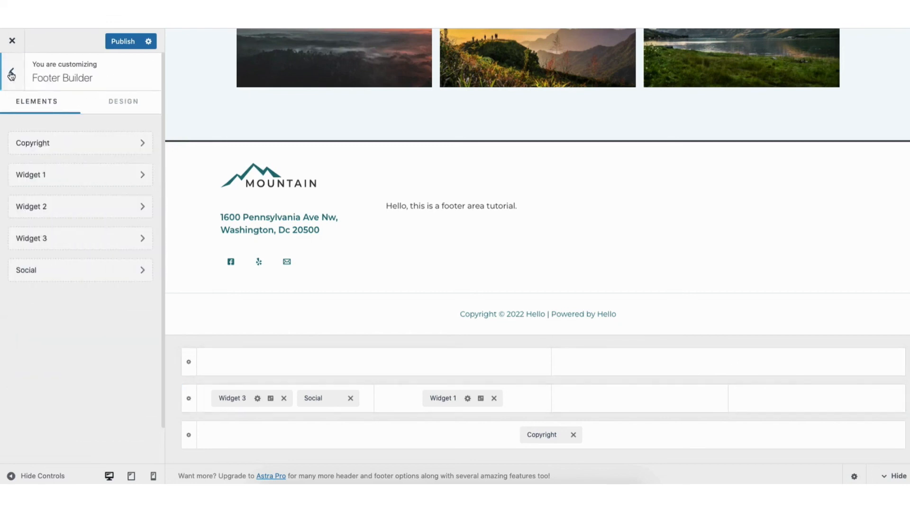
left_click(11, 74)
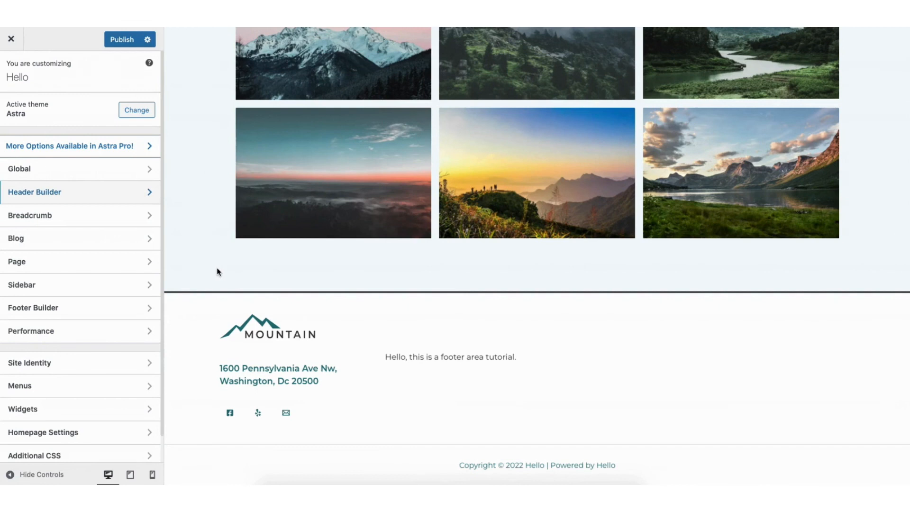
- Look over the site icon image choices and the Site Title & Logo settings, leaving both unchanged
left_click(35, 363)
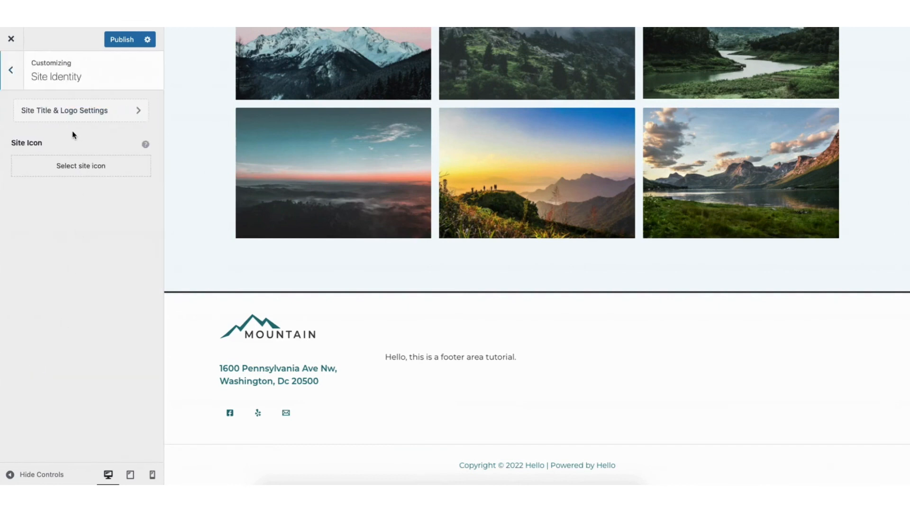
left_click(83, 172)
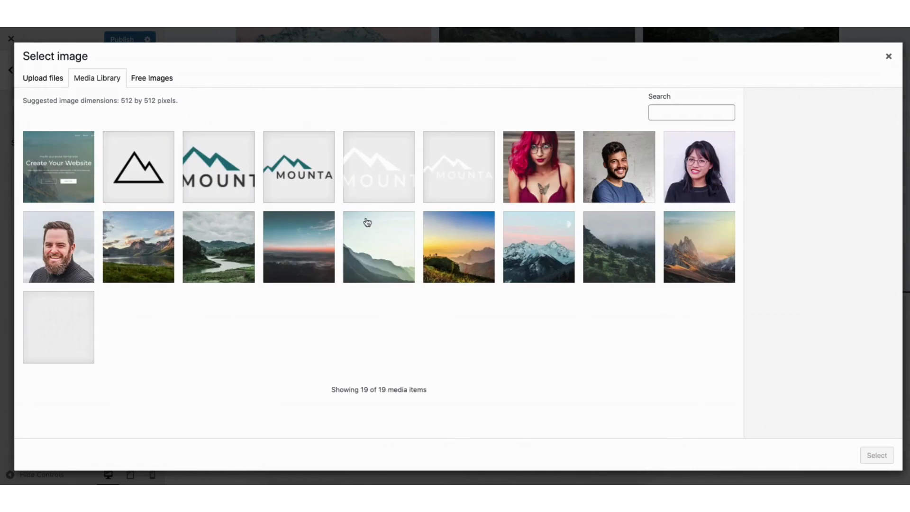
left_click(888, 56)
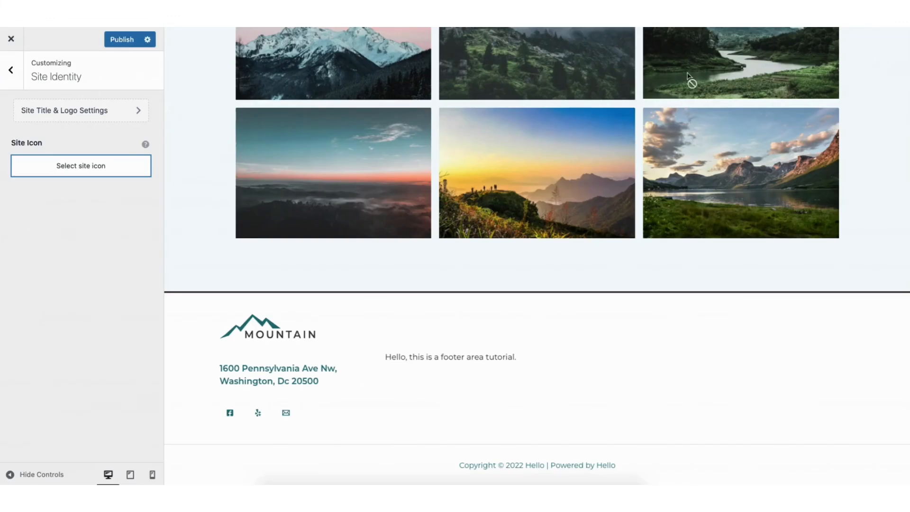
left_click(65, 111)
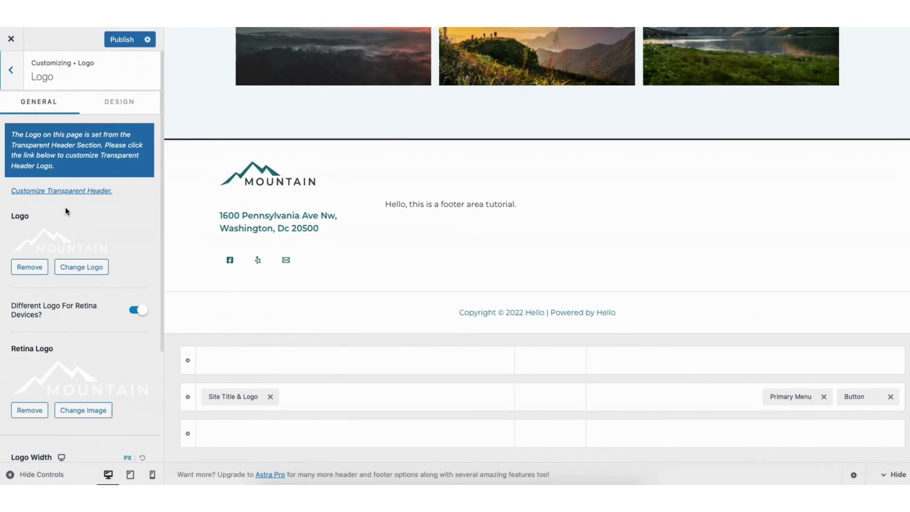
left_click(12, 74)
left_click(12, 71)
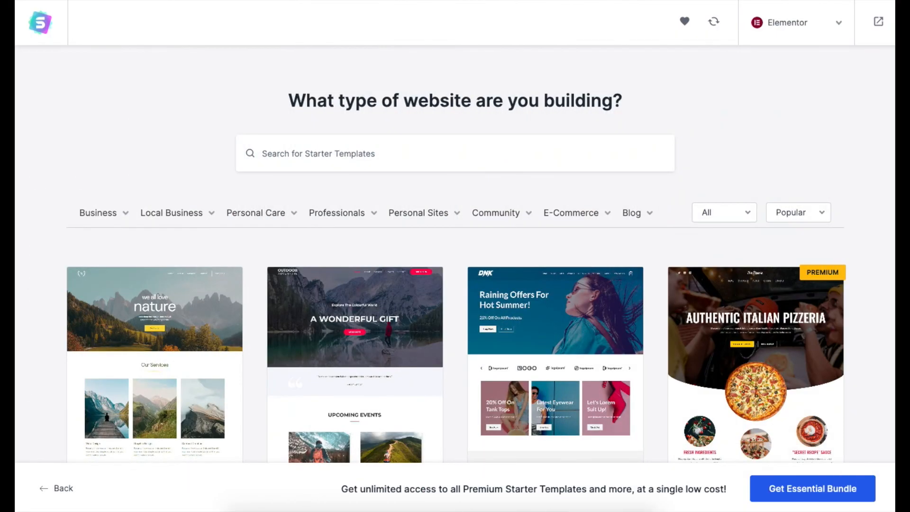
- Replace the hero heading "CREATE YOUR WEBSITE" with "MY DEMO SITE" in Elementor
scroll(455, 256, "down", 5)
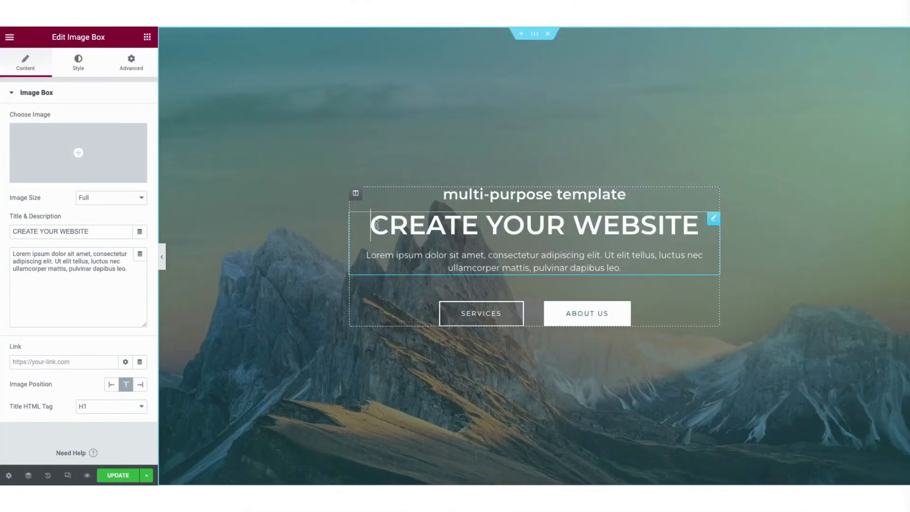
left_click_drag(370, 225, 692, 236)
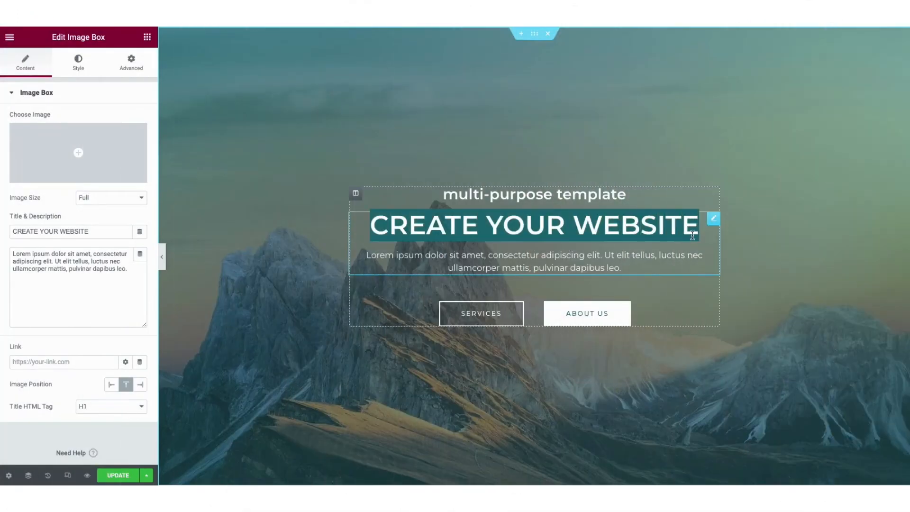
type("MY DEMO SITE")
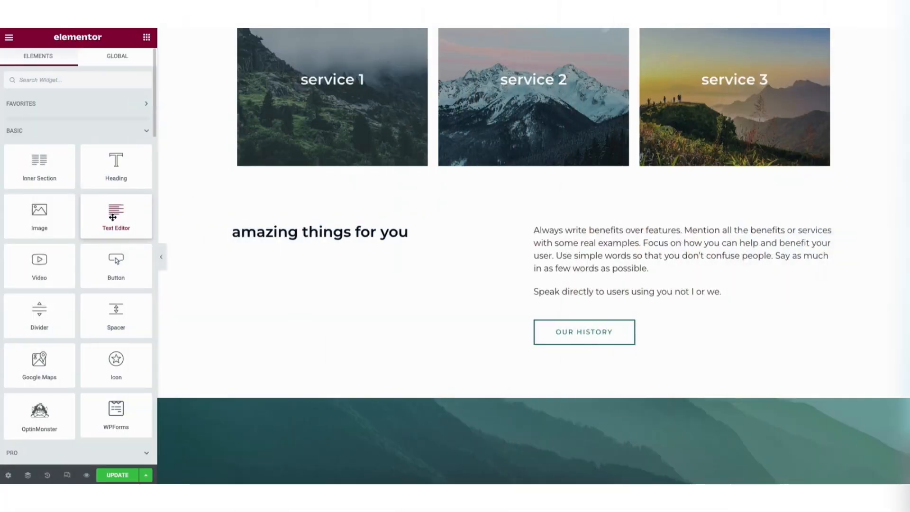
- Add a Text Editor widget below the "amazing things for you" heading, and return to the widget list
left_click_drag(116, 214, 278, 242)
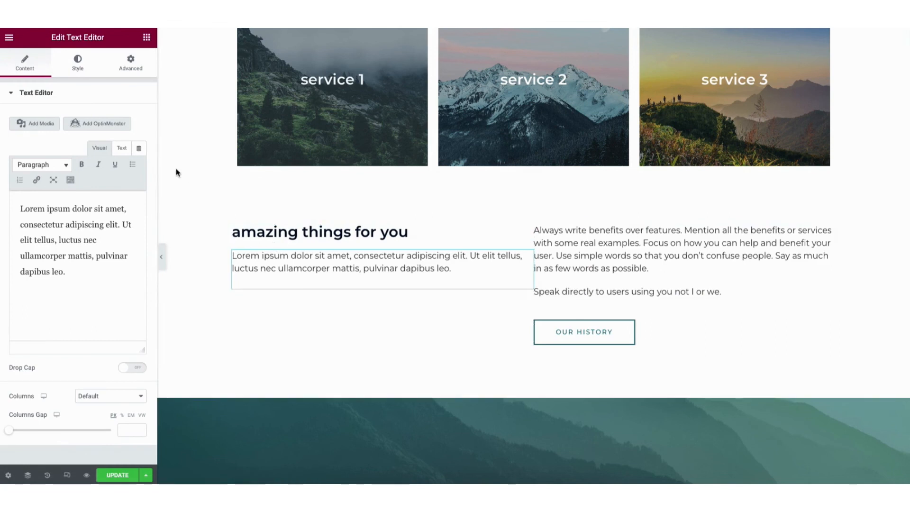
left_click(147, 37)
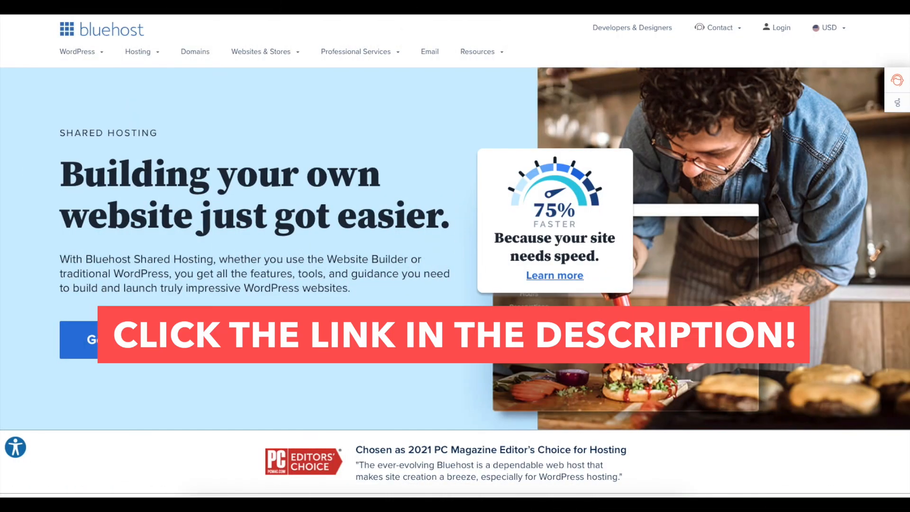
scroll(455, 256, "down", 2)
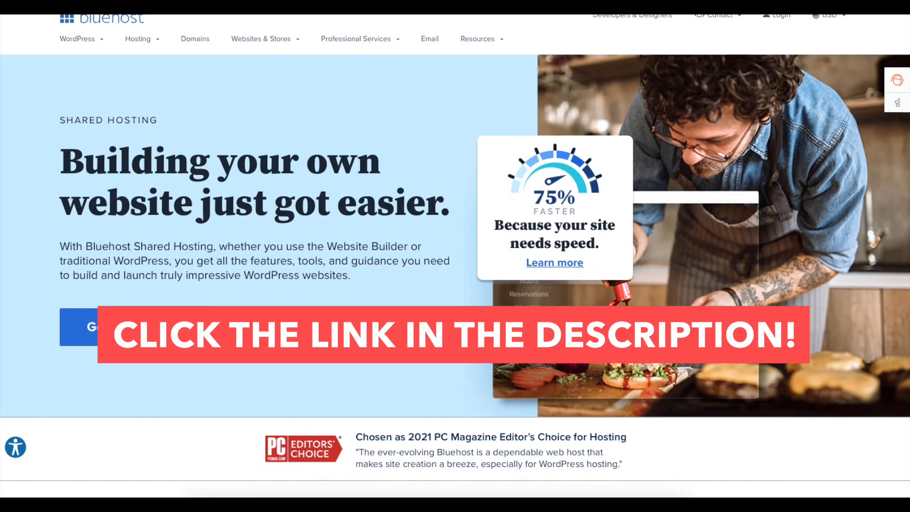
scroll(454, 256, "down", 3)
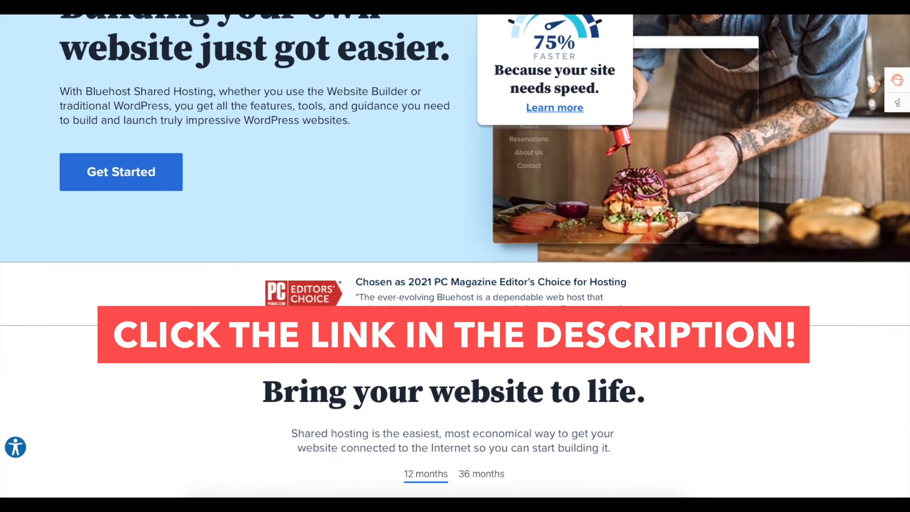